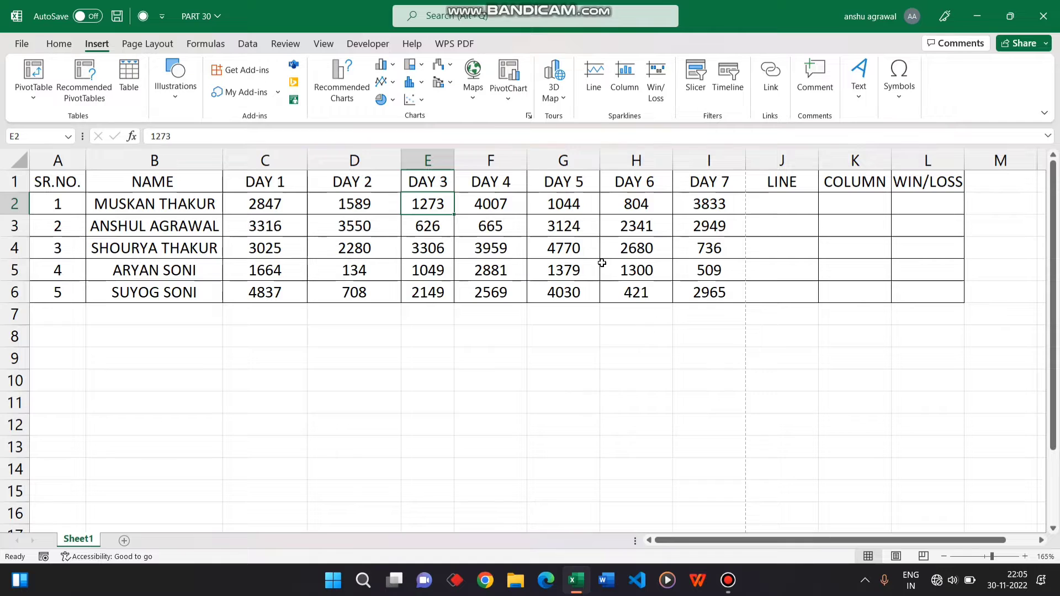
# Insert a line sparkline in J2 from the data range C2:I2 and fill it down through J6
pyautogui.click(772, 208)
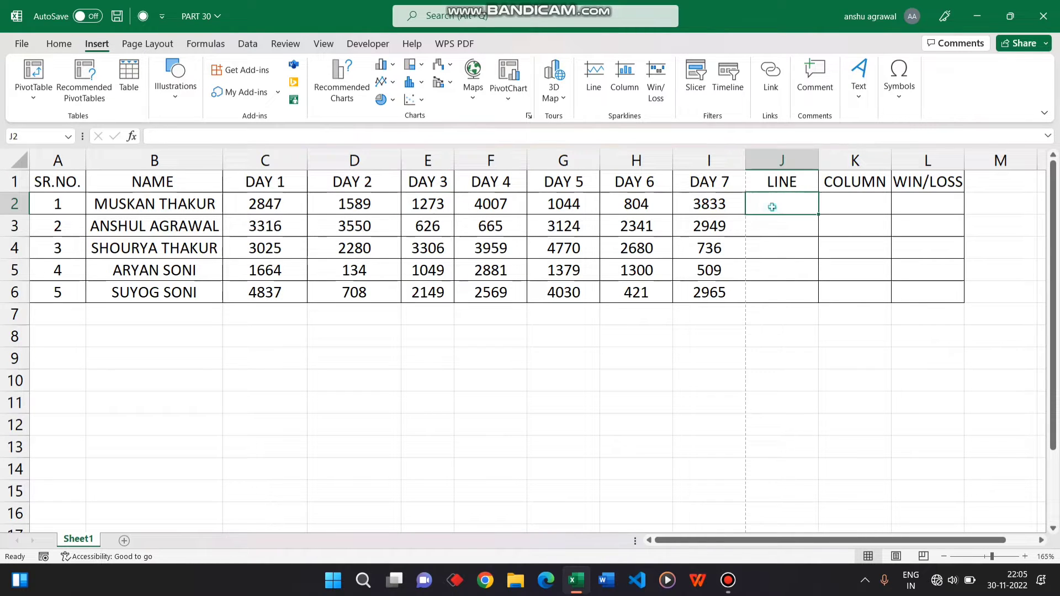
pyautogui.click(593, 81)
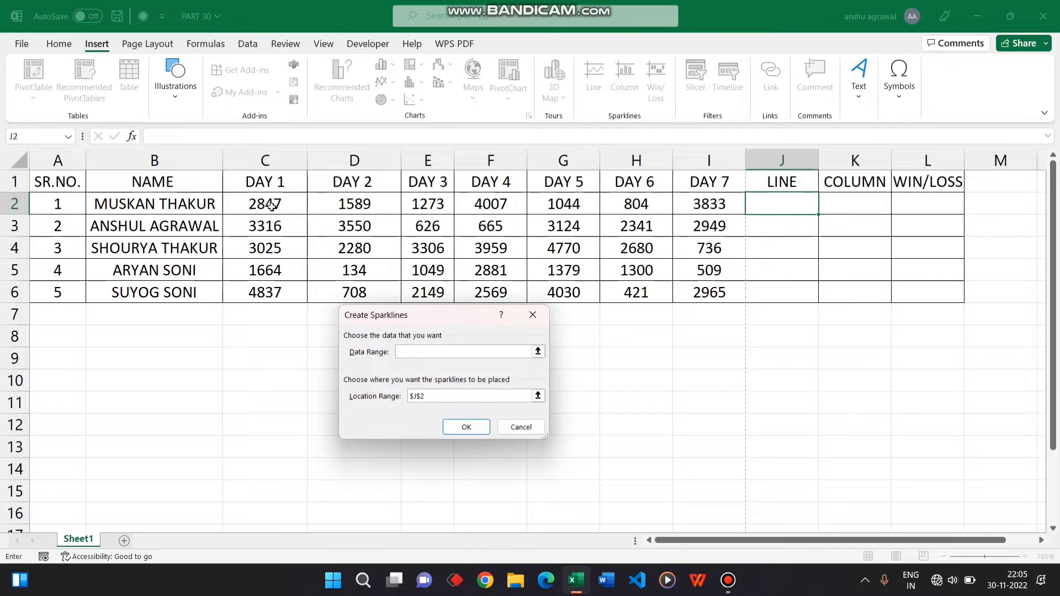
pyautogui.moveTo(265, 205); pyautogui.dragTo(740, 213)
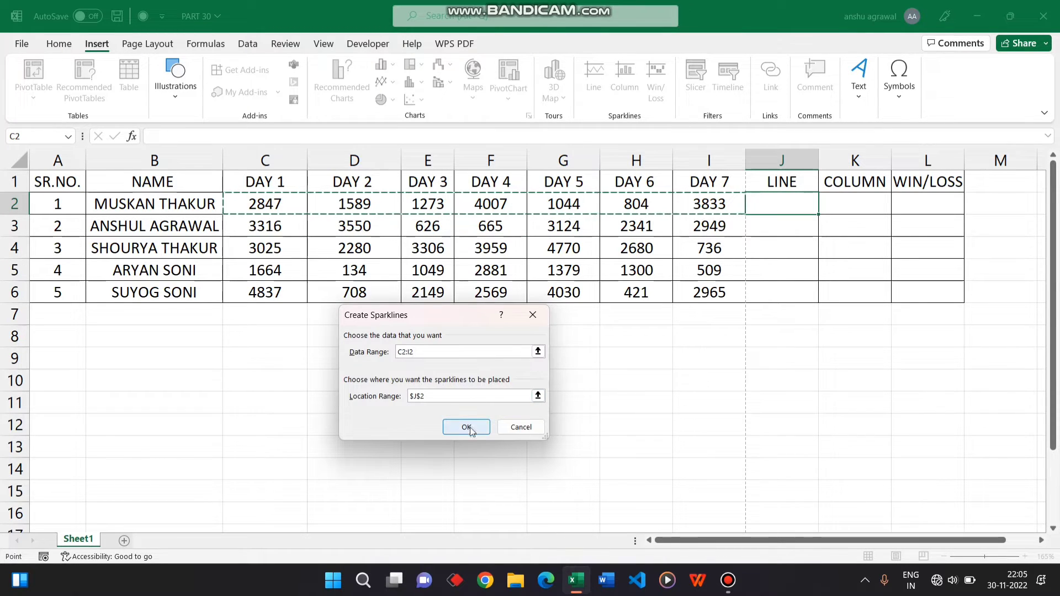
pyautogui.click(453, 396)
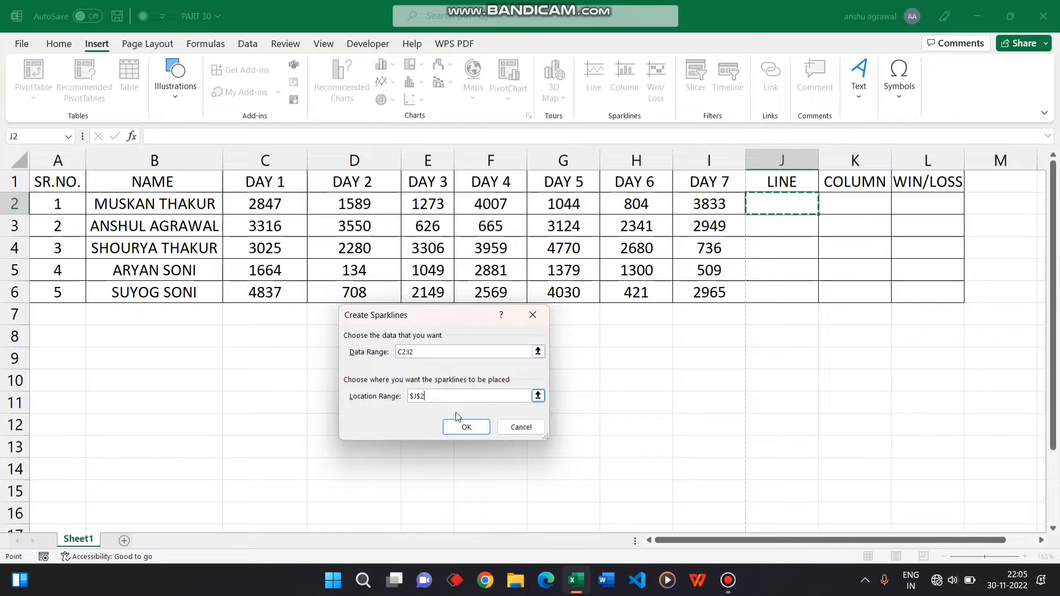
pyautogui.click(463, 429)
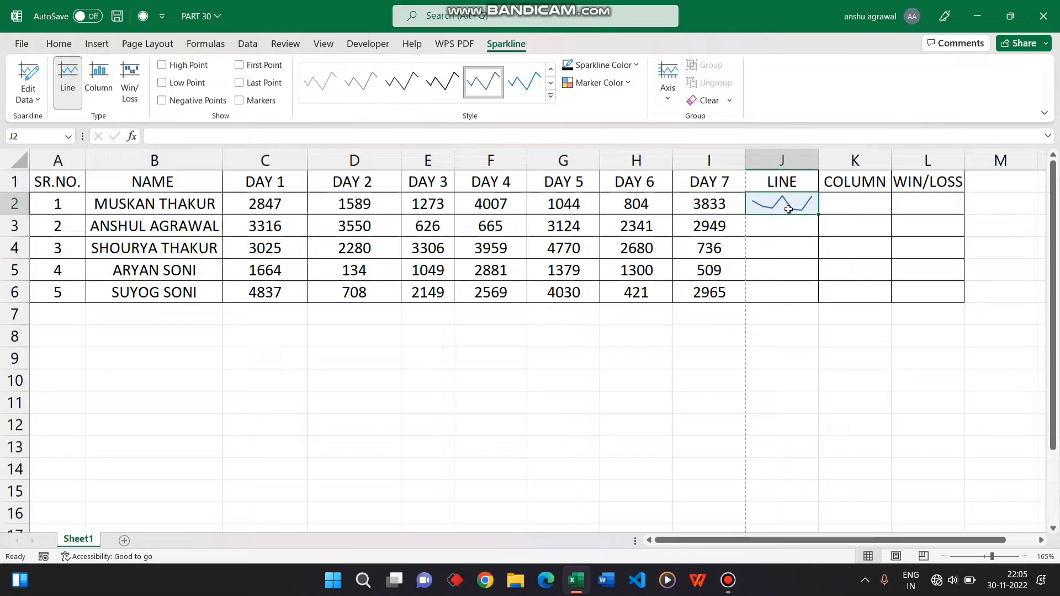
pyautogui.click(819, 216)
pyautogui.moveTo(820, 214); pyautogui.dragTo(819, 303)
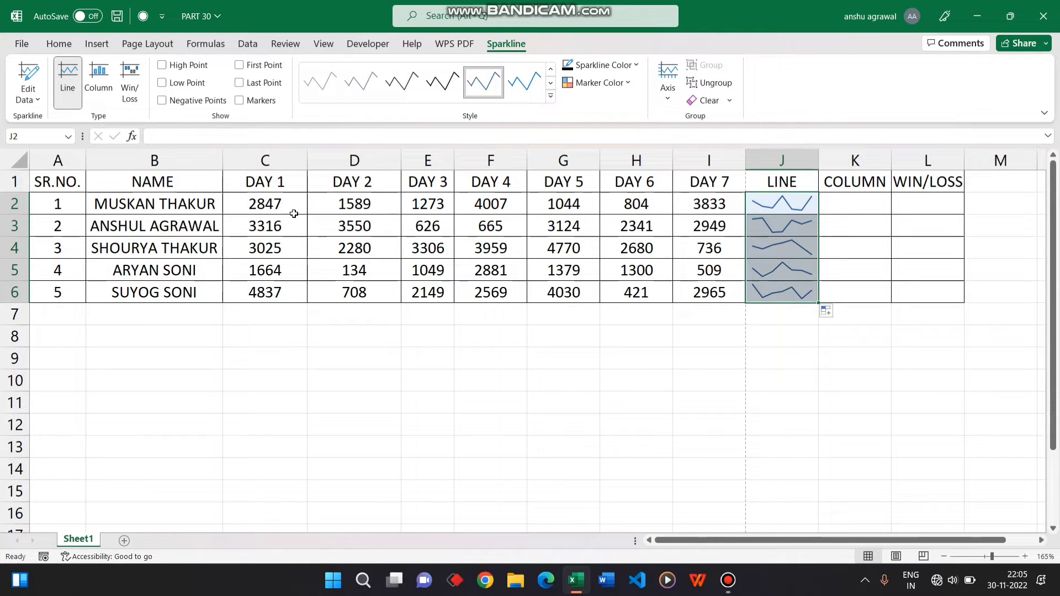
# Set the first person's Day 1 to Day 3 values in row 2 to 100, 2000 and 7800
pyautogui.click(267, 205)
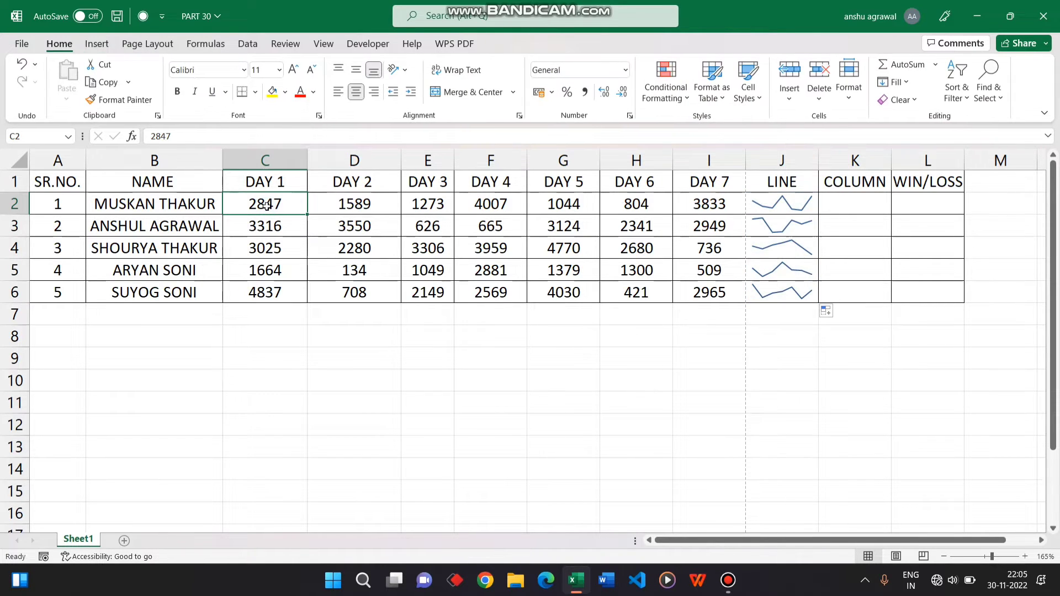
pyautogui.press('Delete')
pyautogui.write('100')
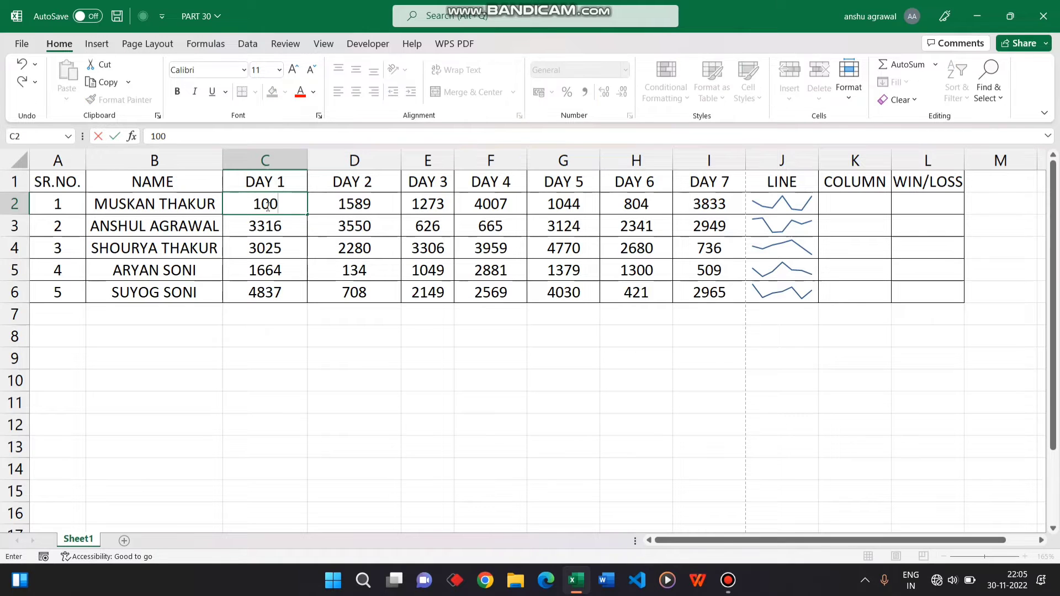
pyautogui.press('Tab')
pyautogui.write('2000')
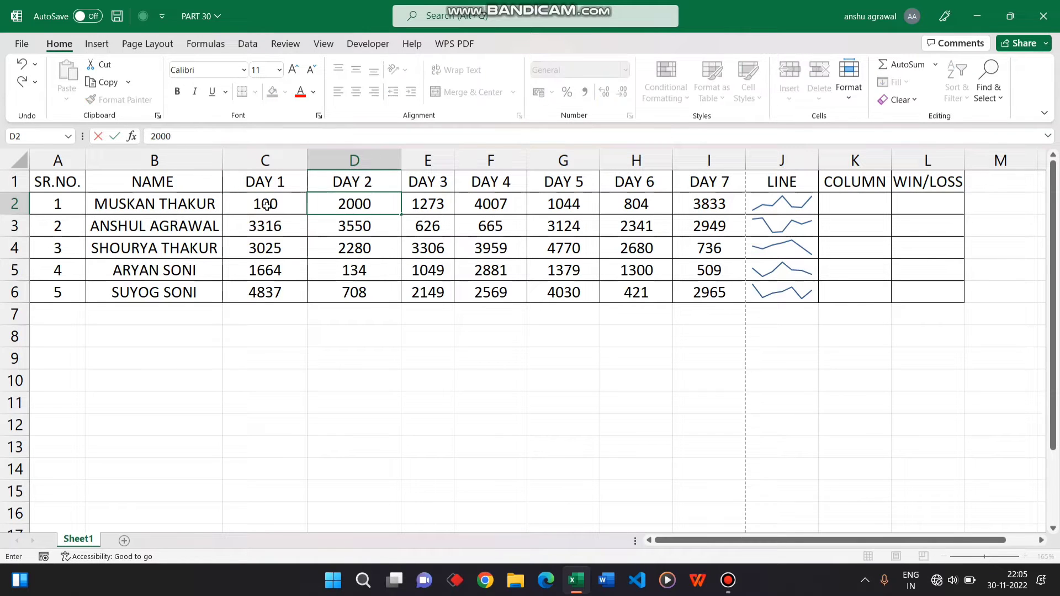
pyautogui.press('Tab')
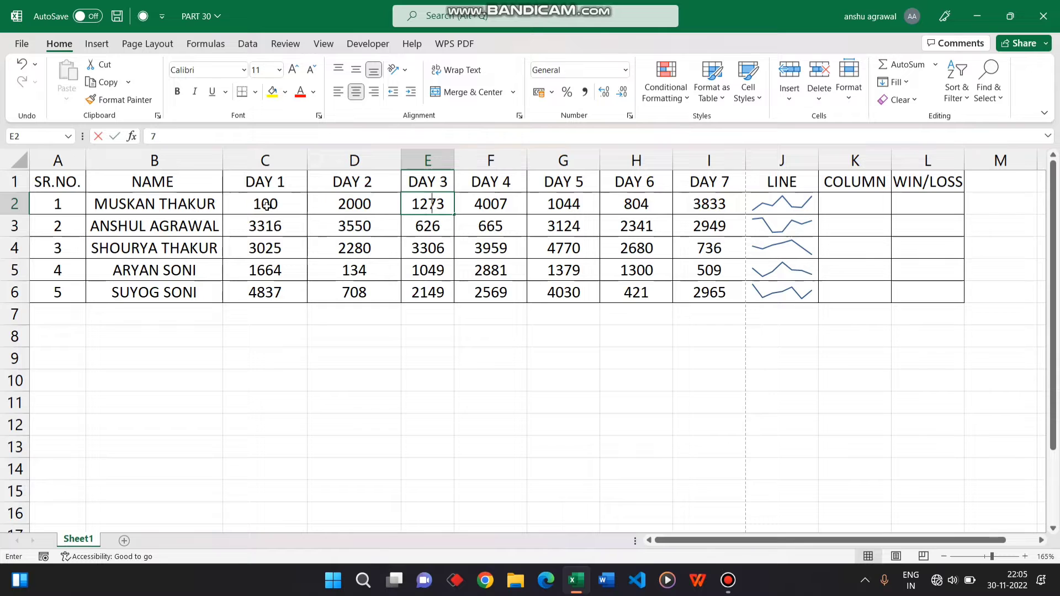
pyautogui.write('7800')
pyautogui.press('Tab')
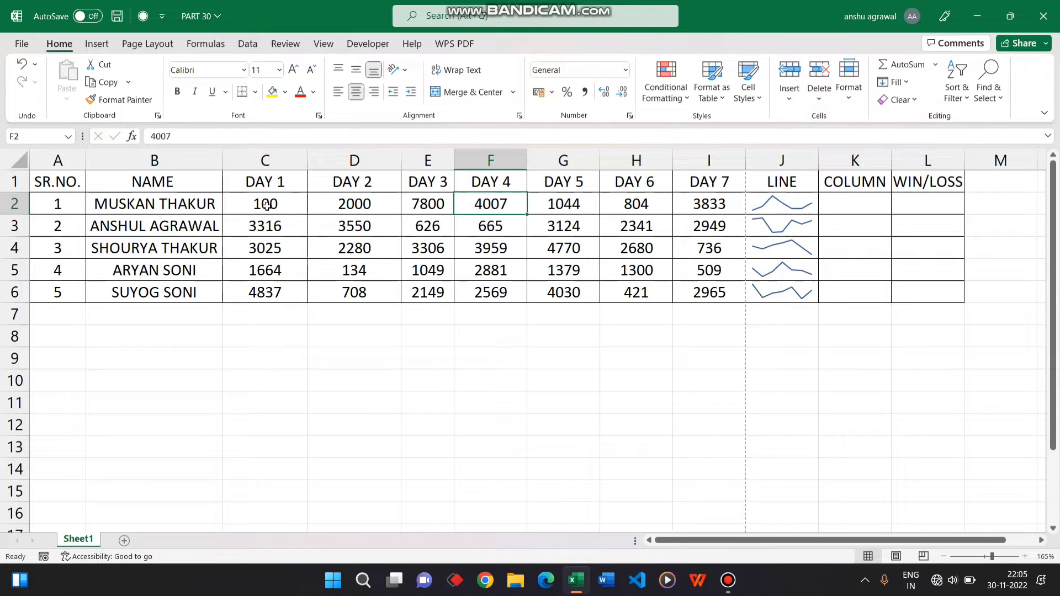
# Set the Day 4 to Day 7 values in row 2 to 450, 456, 789 and 456
pyautogui.write('450')
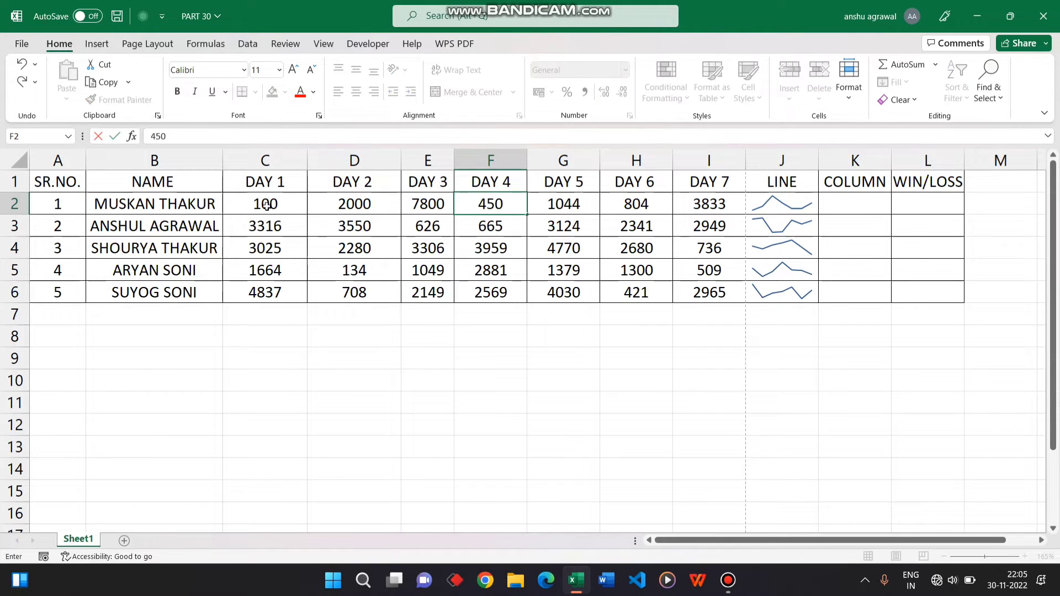
pyautogui.press('Tab')
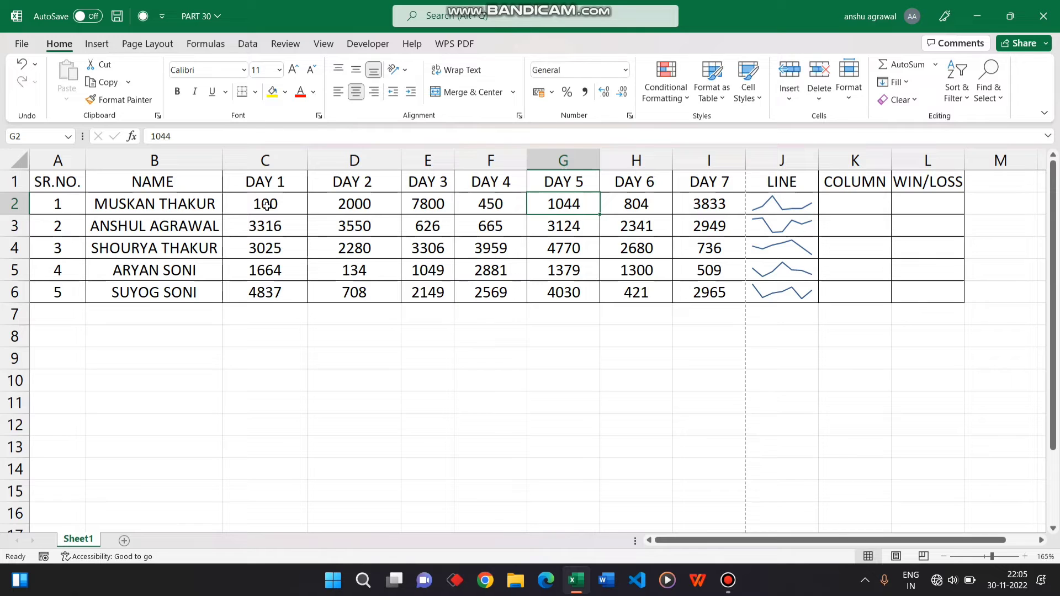
pyautogui.write('456')
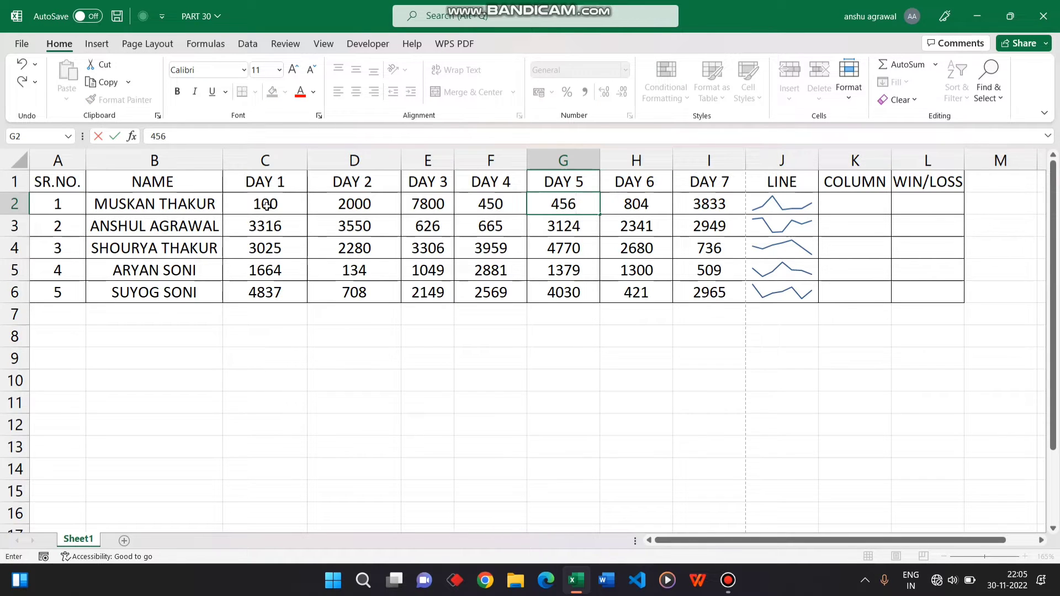
pyautogui.press('Tab')
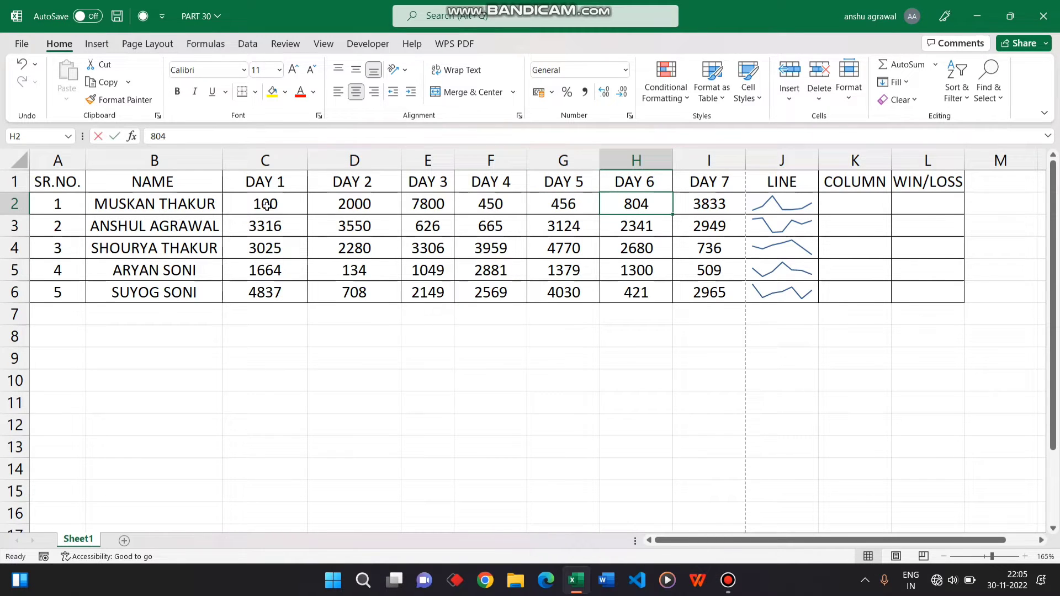
pyautogui.write('789')
pyautogui.press('Tab')
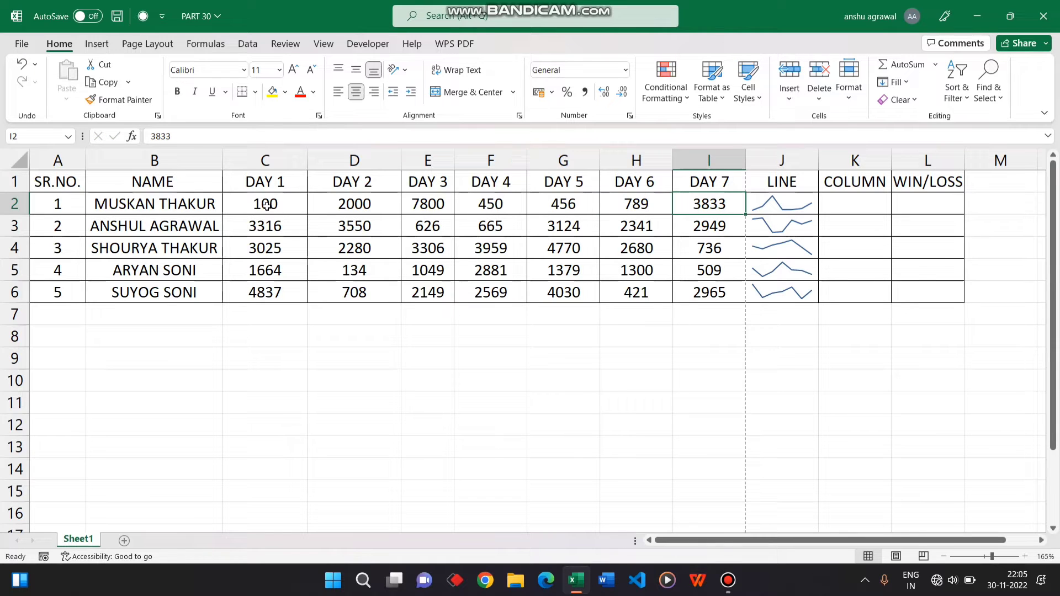
pyautogui.write('456')
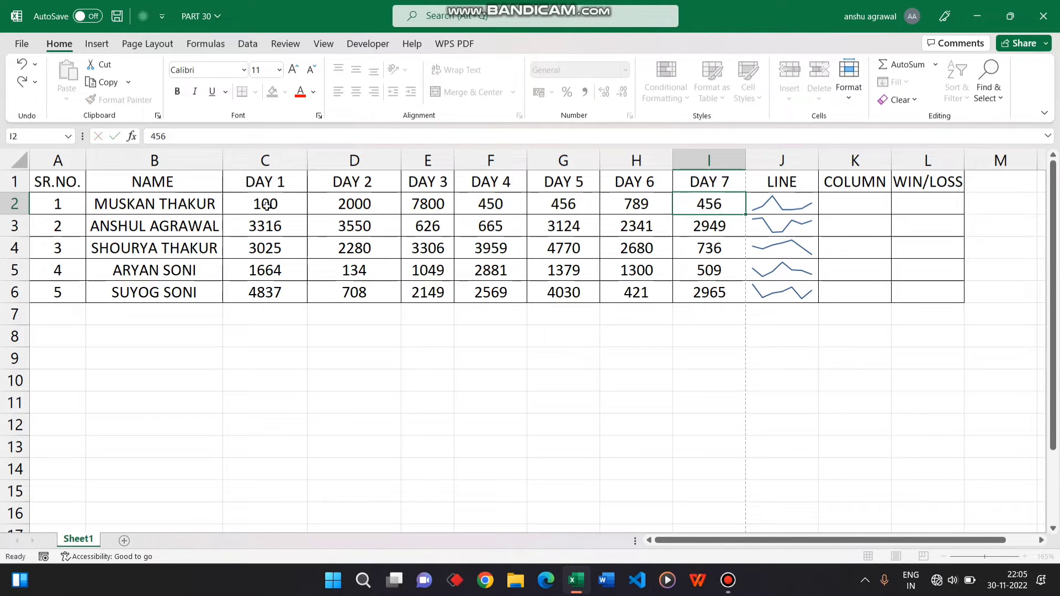
pyautogui.press('Return')
# Set the Day 1 value in row 3 to 0 and the Day 2 value to 100
pyautogui.press('Left')
pyautogui.press('Left')
pyautogui.press('Left')
pyautogui.press('Left')
pyautogui.press('Left')
pyautogui.press('Left')
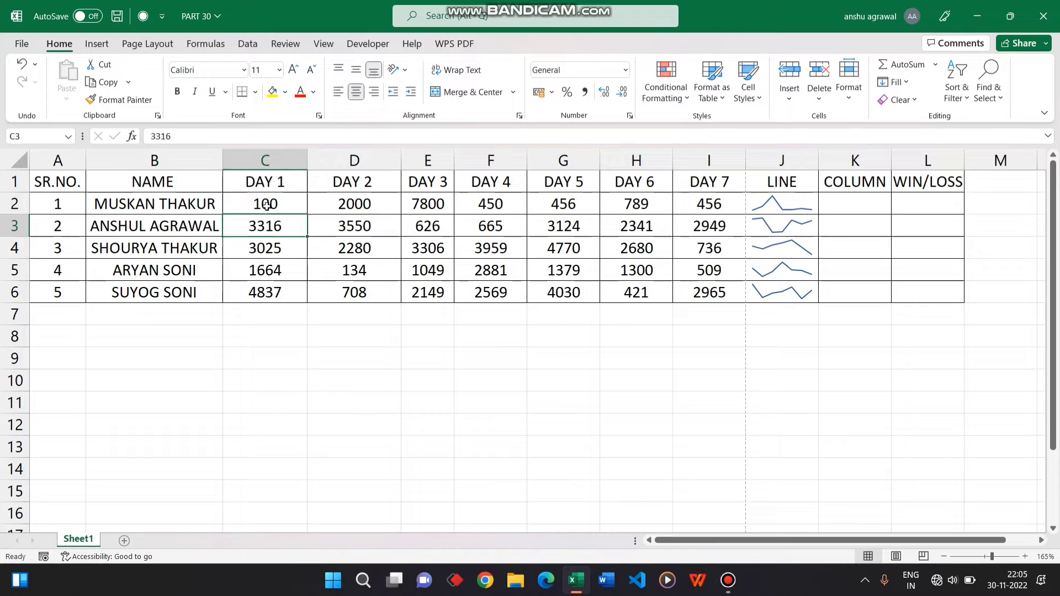
pyautogui.write('0')
pyautogui.press('Tab')
pyautogui.write('100')
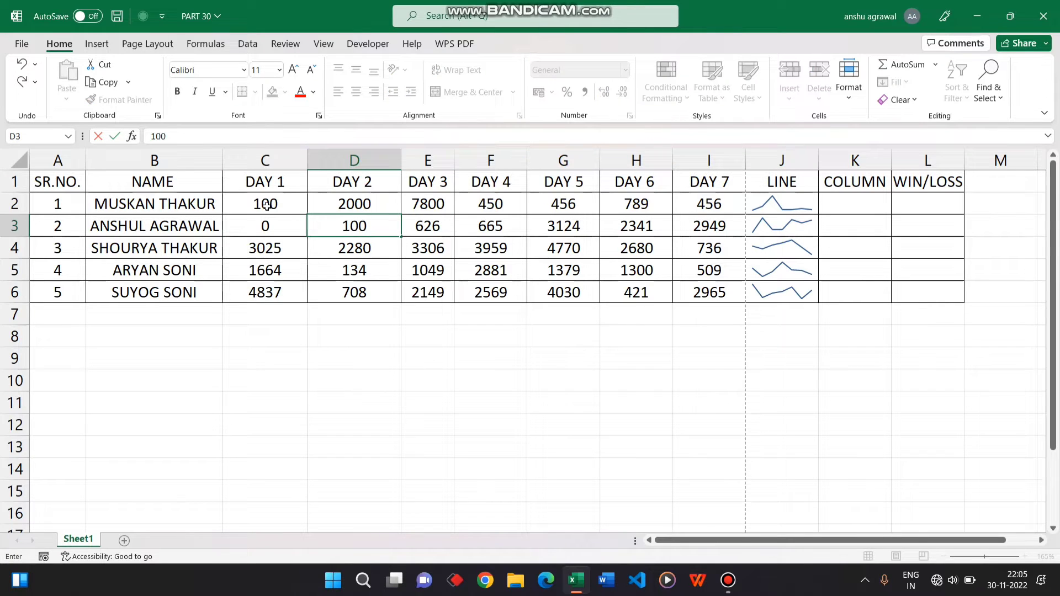
pyautogui.press('Return')
# Set the Day 3 to Day 7 values in row 3 to 0, 100, 0, 100 and 0
pyautogui.press('Up')
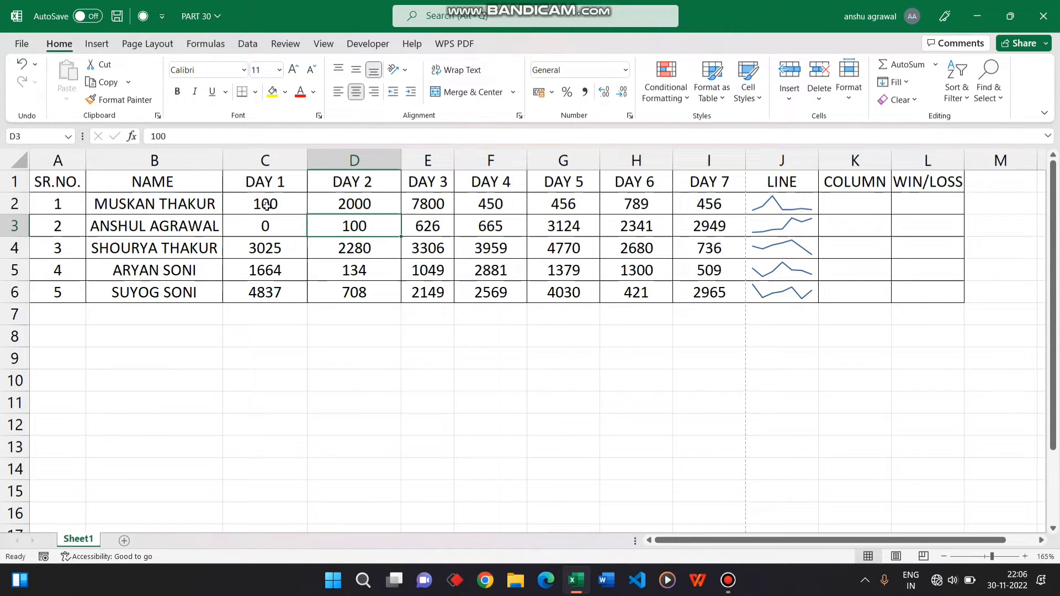
pyautogui.press('Right')
pyautogui.write('0')
pyautogui.press('Tab')
pyautogui.write('100')
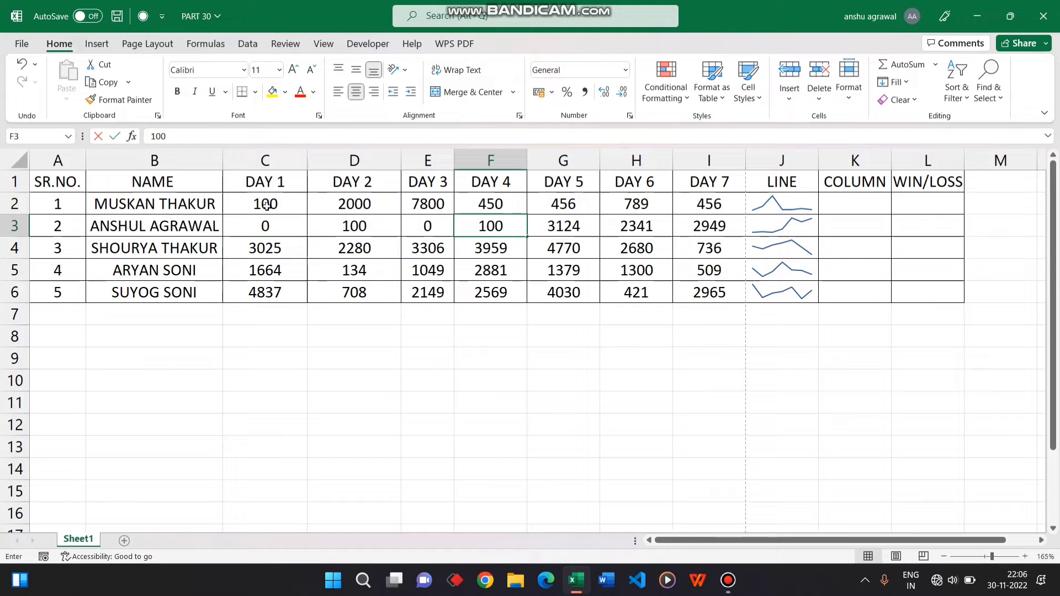
pyautogui.press('Tab')
pyautogui.write('1')
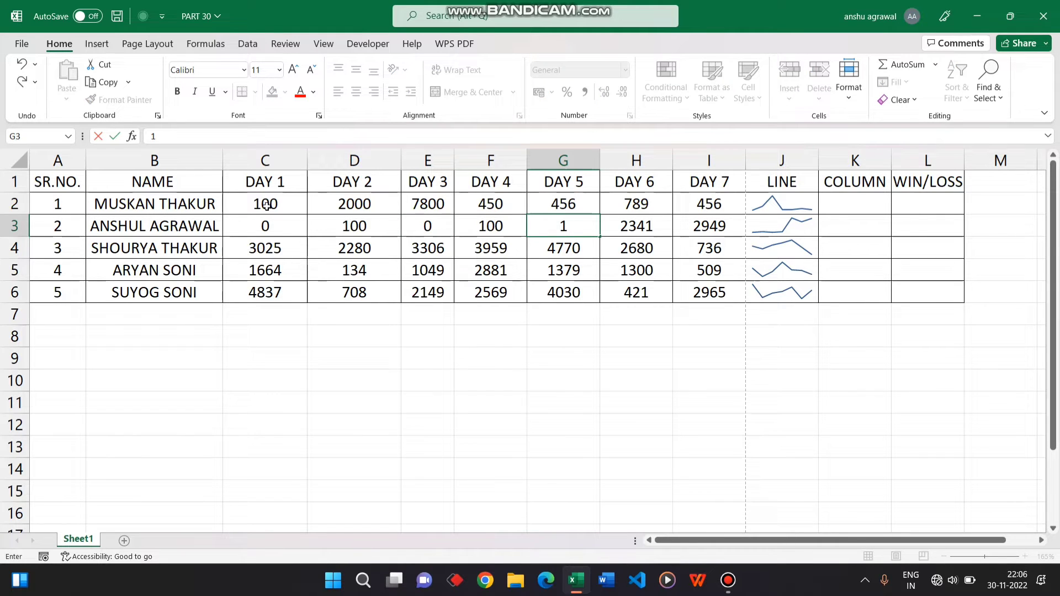
pyautogui.press('BackSpace')
pyautogui.write('0')
pyautogui.press('Tab')
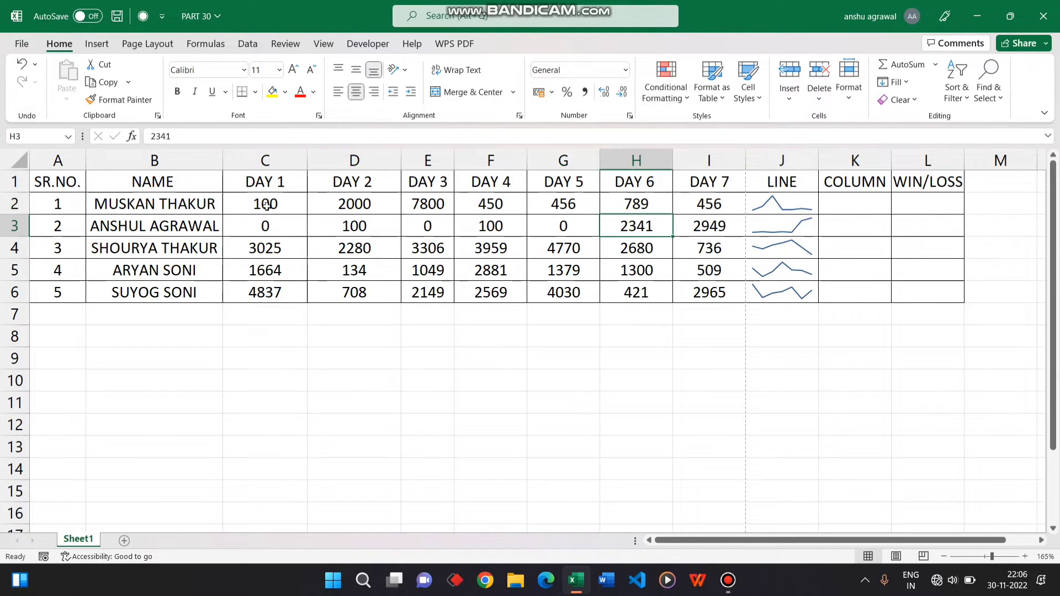
pyautogui.write('100')
pyautogui.press('Tab')
pyautogui.write('0')
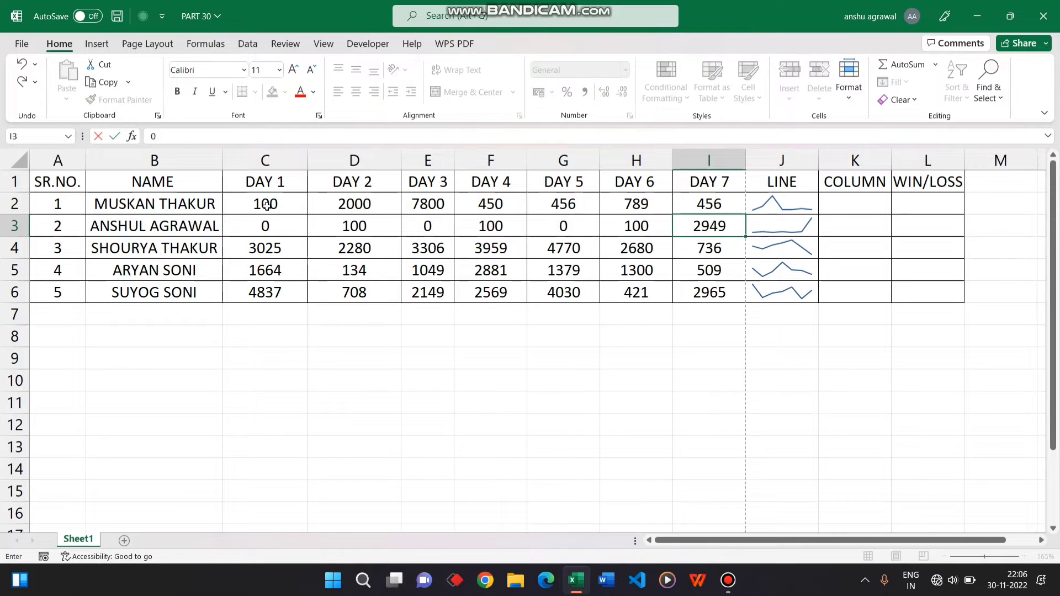
pyautogui.press('Tab')
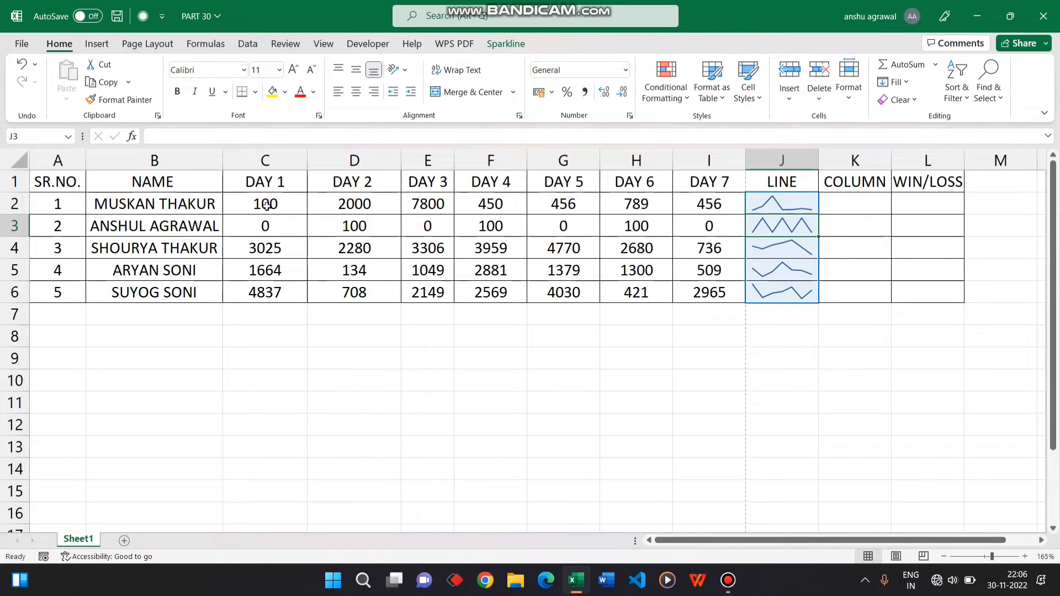
# Change the color of the line sparklines in J2:J6 to standard red
pyautogui.click(102, 44)
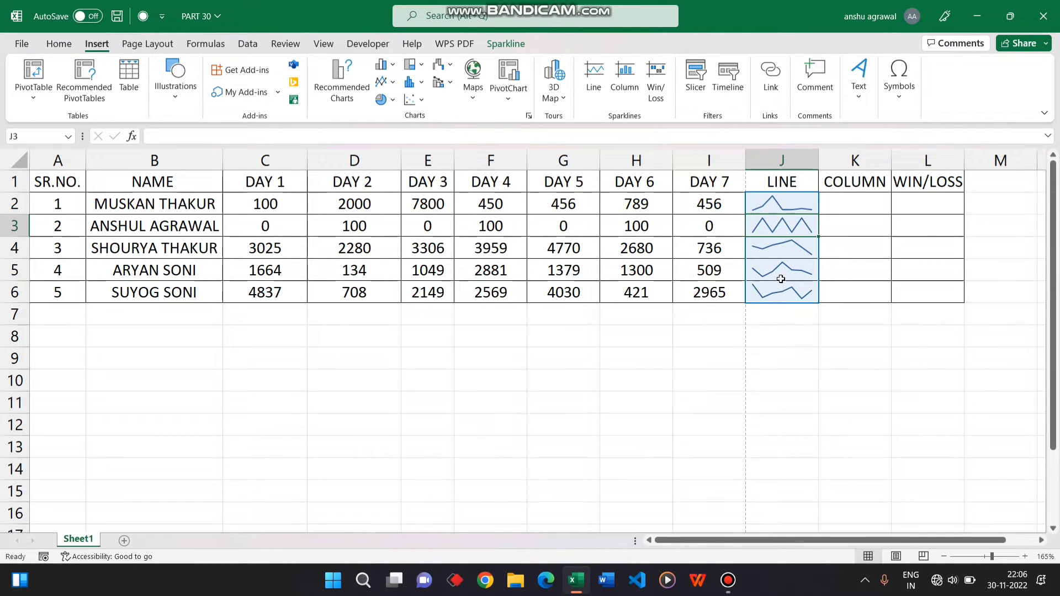
pyautogui.click(785, 208)
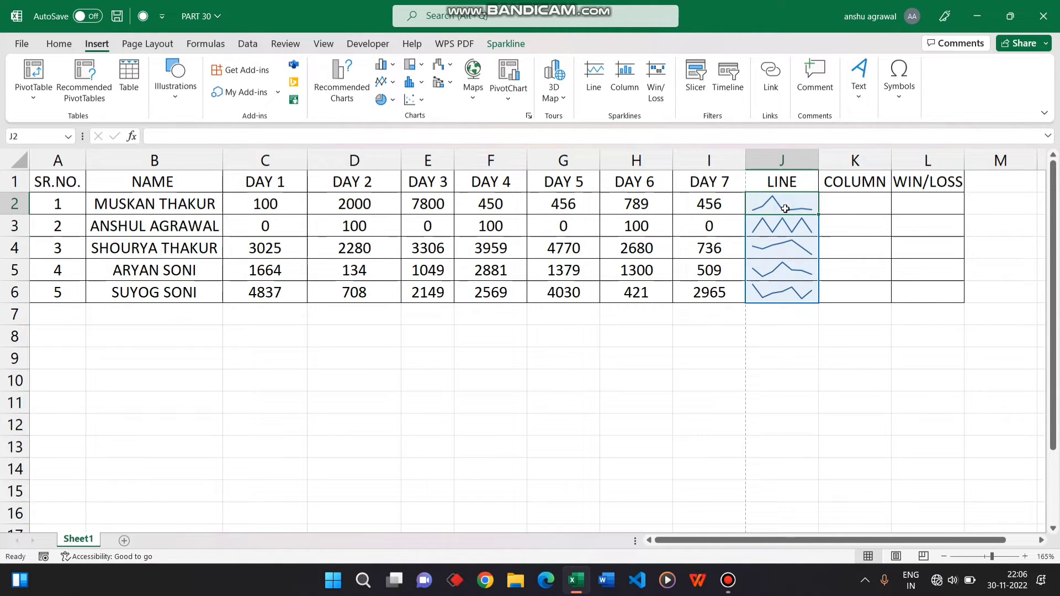
pyautogui.click(507, 43)
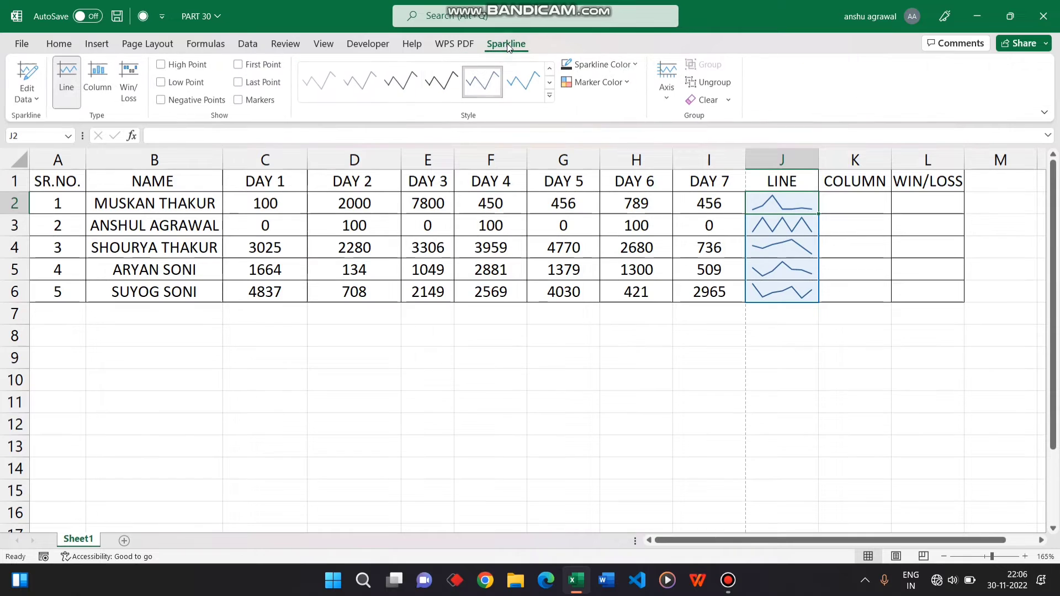
pyautogui.click(636, 65)
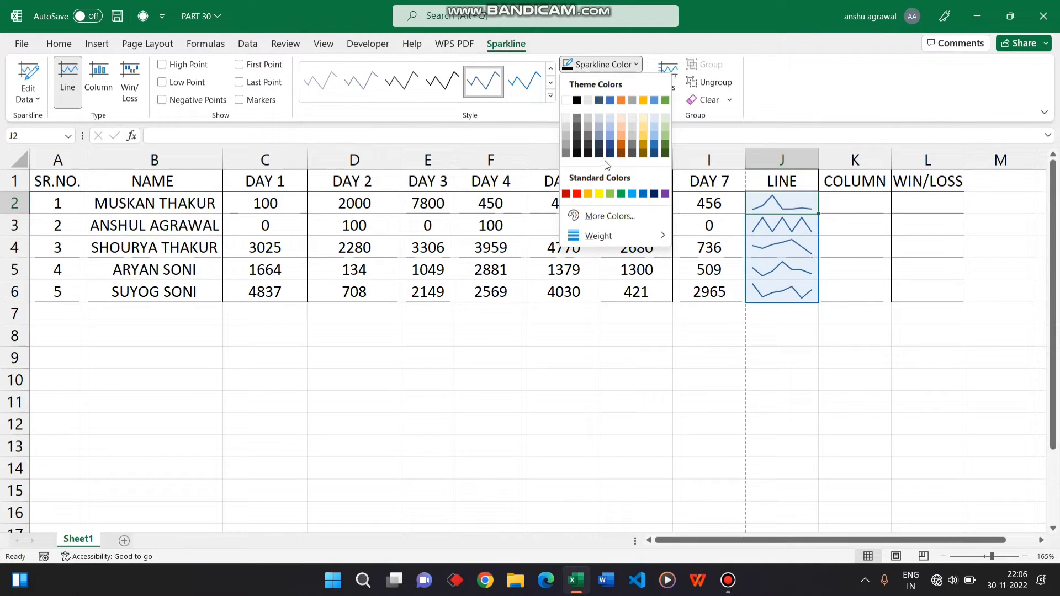
pyautogui.click(577, 194)
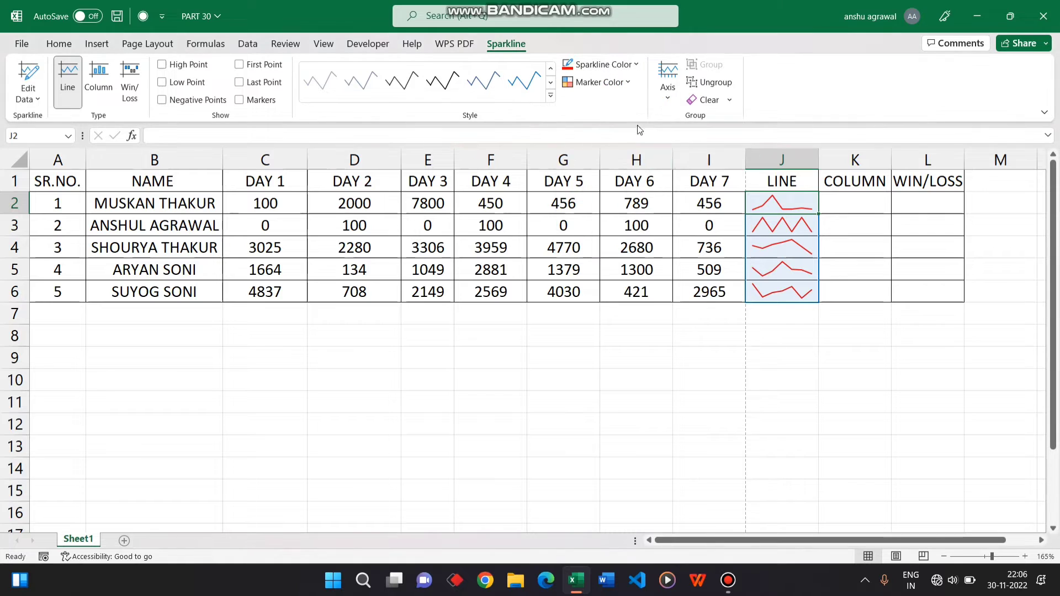
pyautogui.click(616, 85)
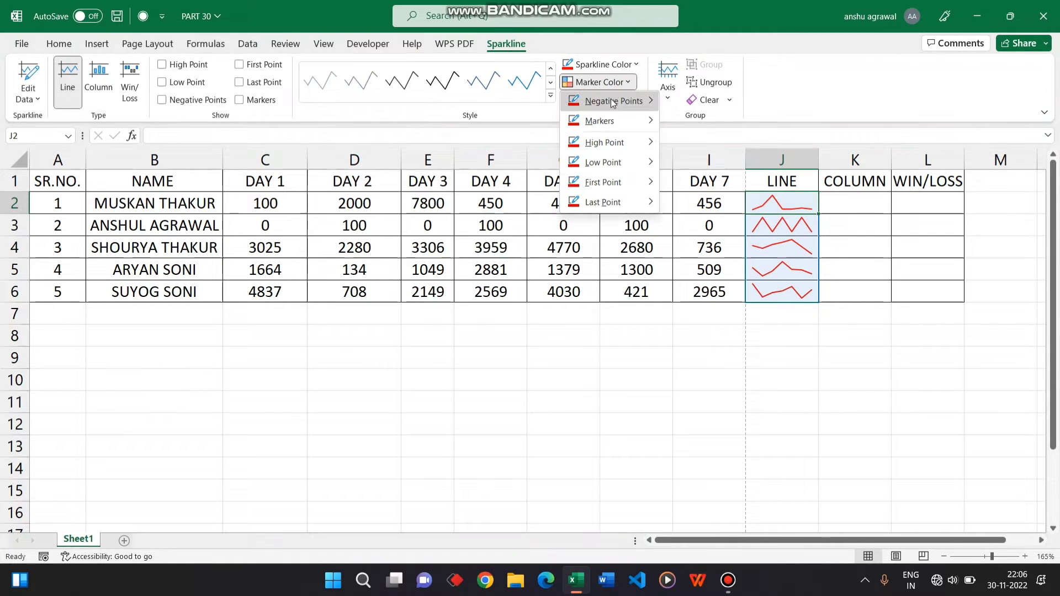
pyautogui.moveTo(612, 103)
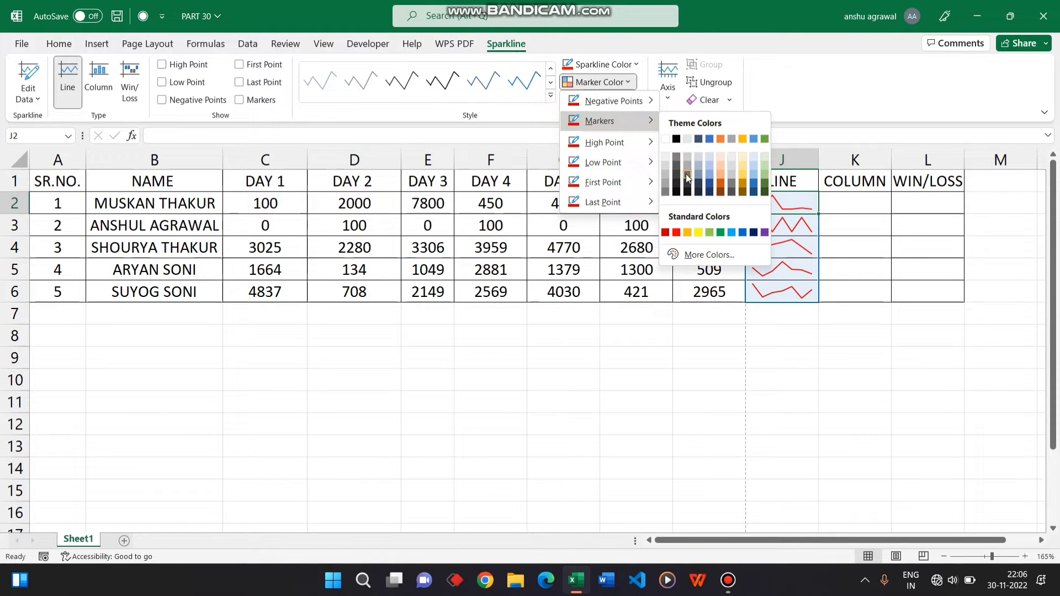
pyautogui.moveTo(626, 142)
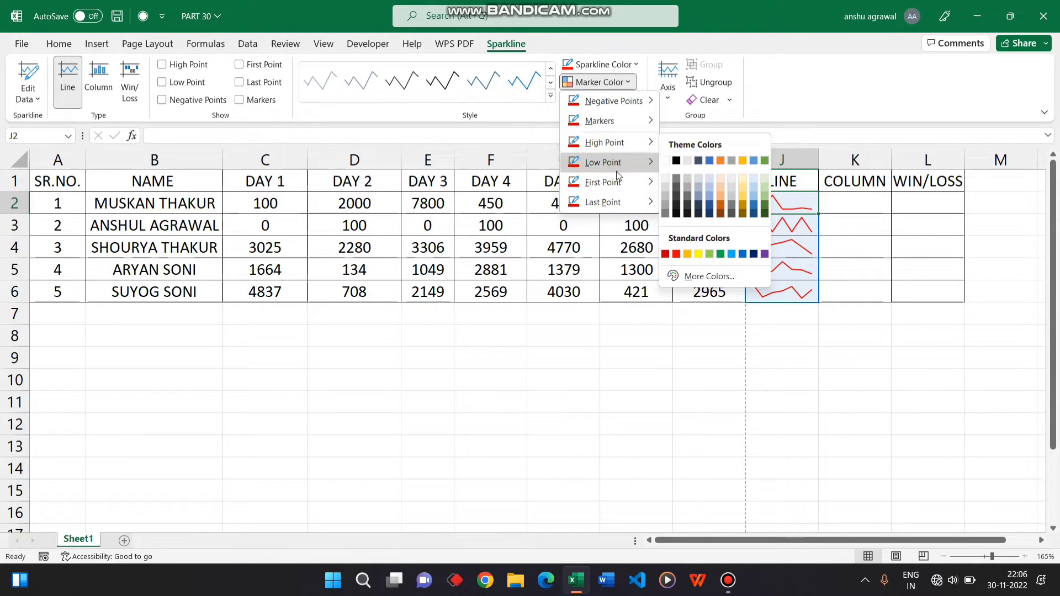
pyautogui.moveTo(651, 161)
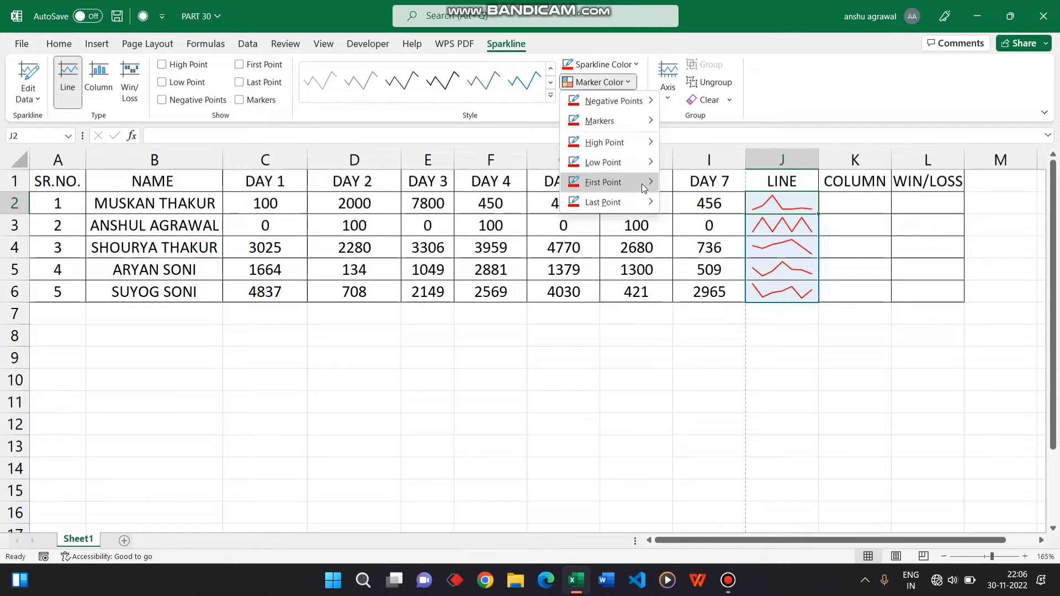
pyautogui.moveTo(649, 184)
pyautogui.moveTo(649, 203)
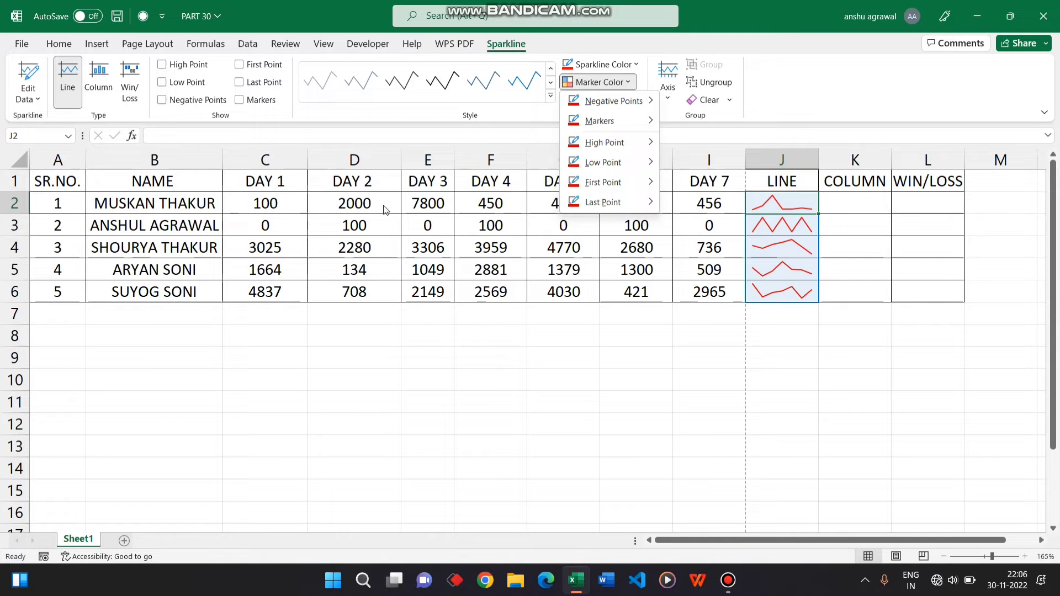
# Set the Day 2 value in row 2 to -200
pyautogui.click(362, 209)
pyautogui.click(354, 203)
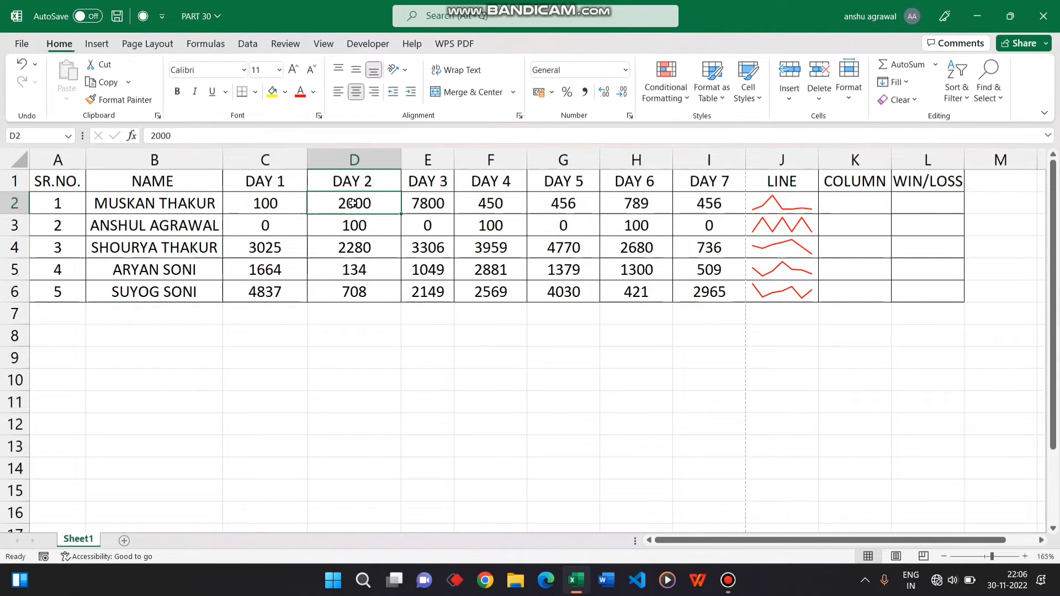
pyautogui.write('-20')
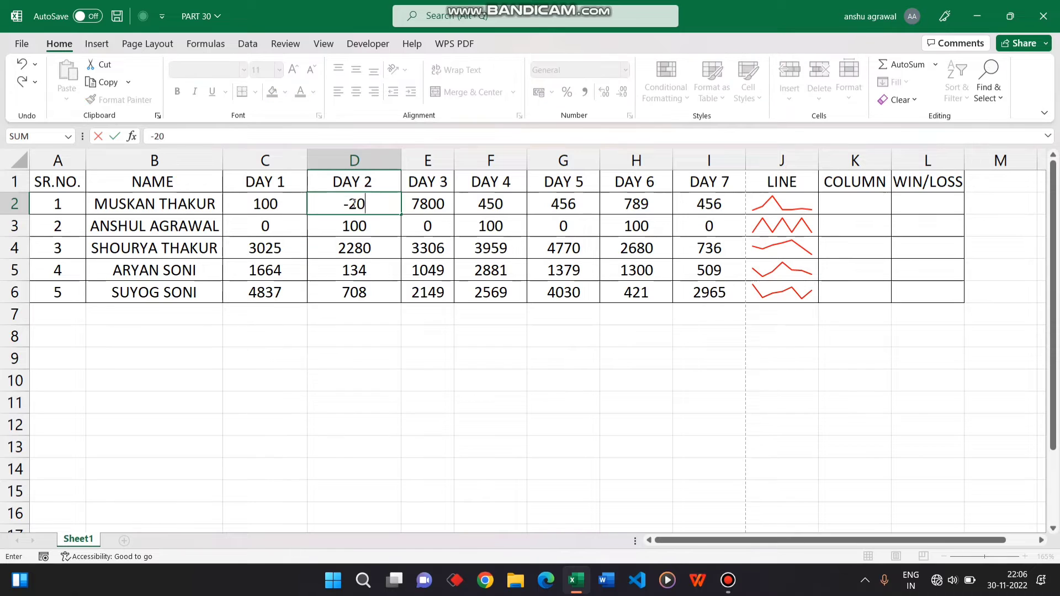
pyautogui.write('0')
pyautogui.press('Tab')
pyautogui.click(354, 203)
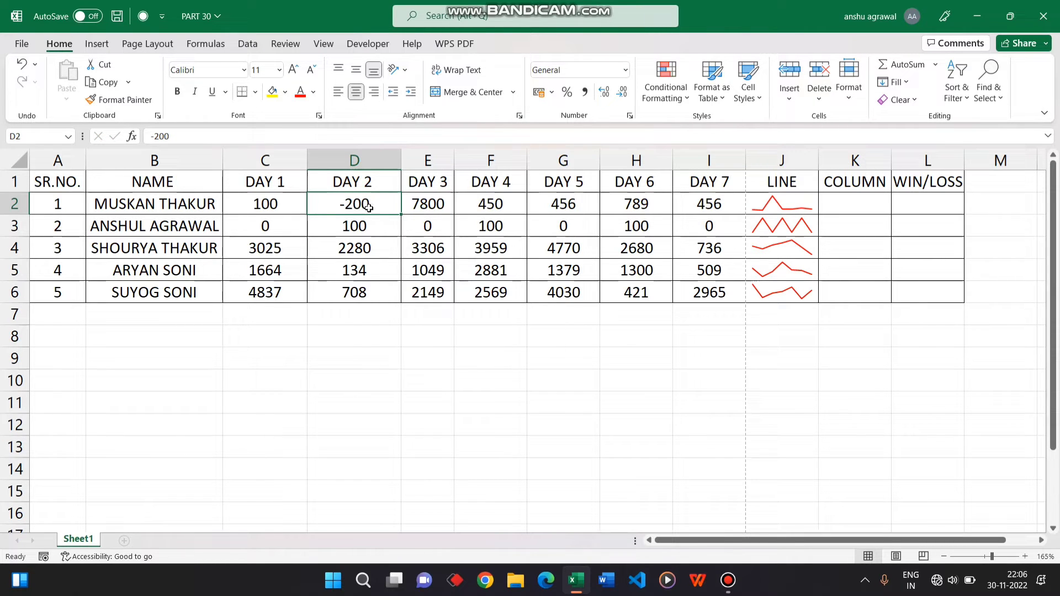
# Mark the negative points of the line sparklines in J2:J6 in black
pyautogui.click(772, 209)
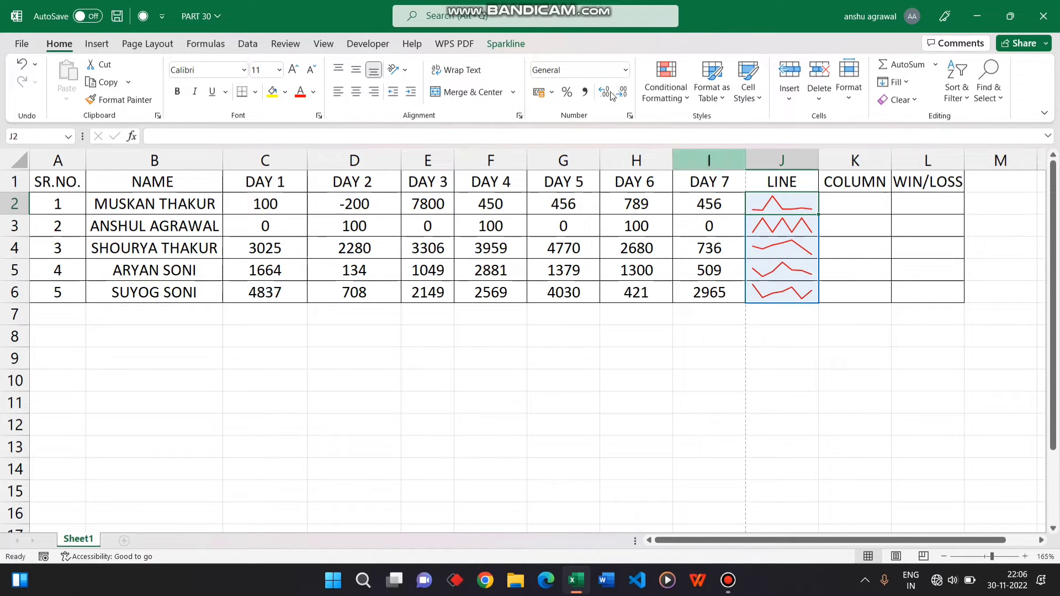
pyautogui.click(511, 46)
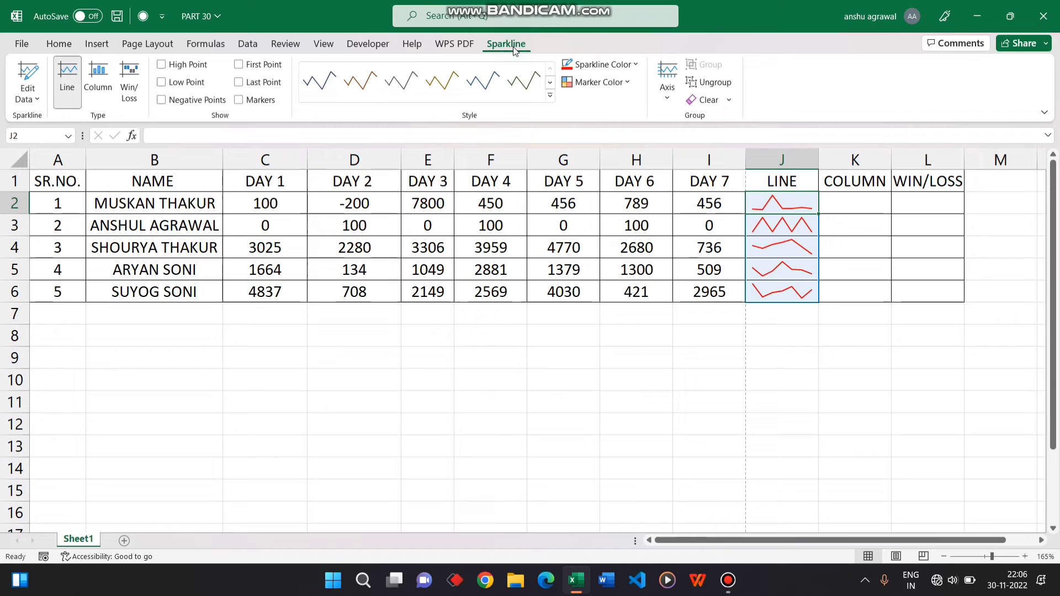
pyautogui.click(629, 82)
pyautogui.moveTo(615, 99)
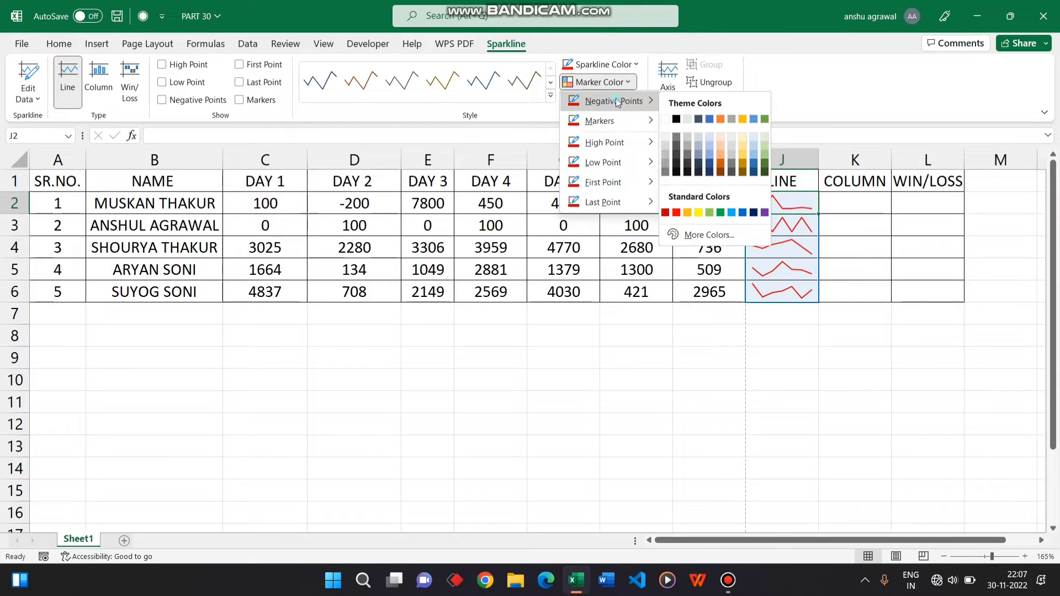
pyautogui.click(677, 119)
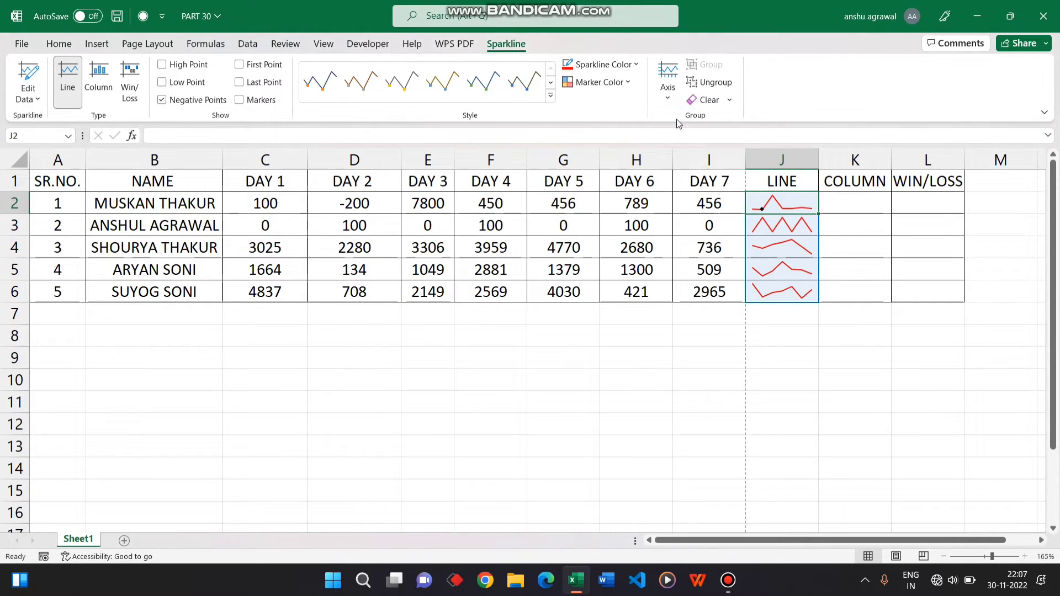
pyautogui.click(623, 65)
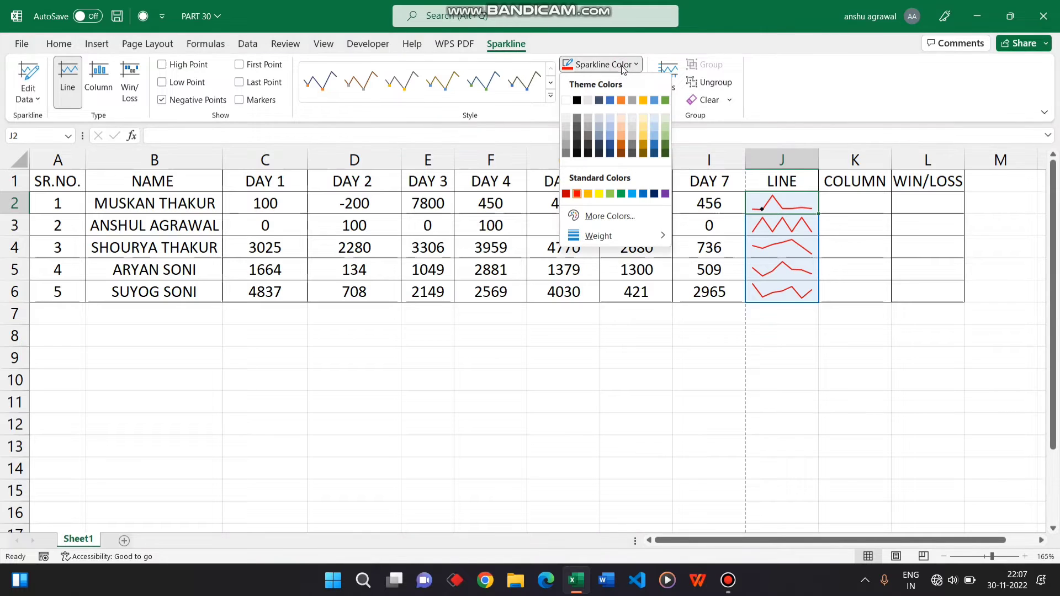
pyautogui.click(623, 65)
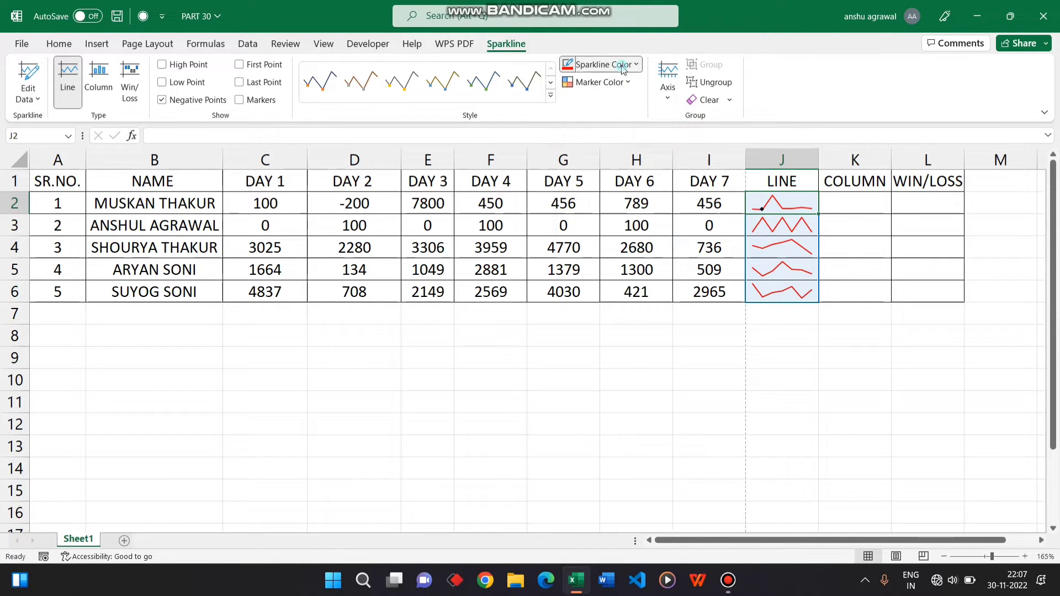
# Set the line sparklines' marker color to standard light blue and their high point color to the darkest theme blue
pyautogui.click(624, 83)
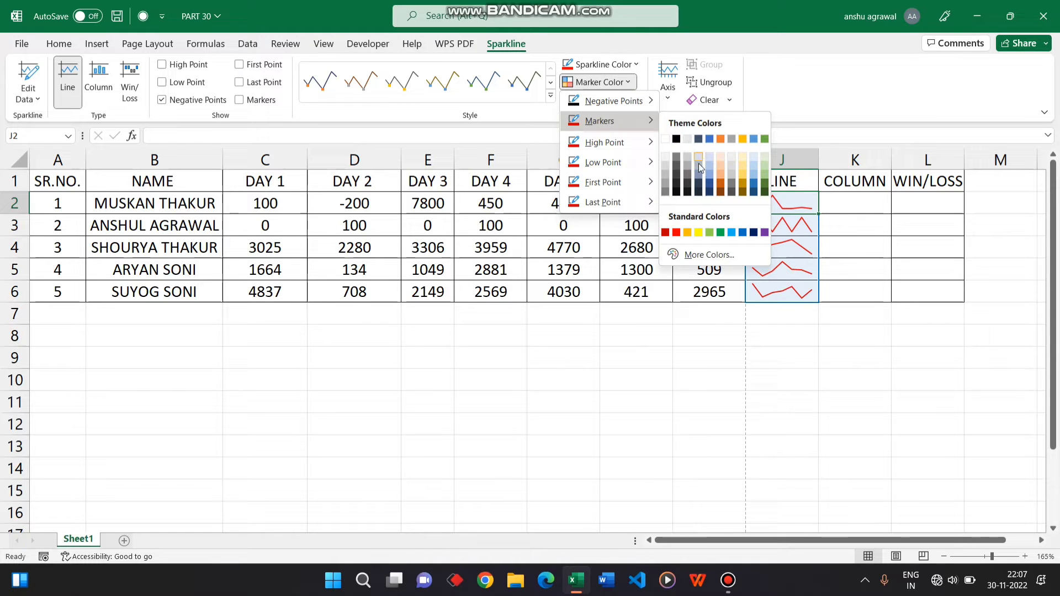
pyautogui.click(732, 232)
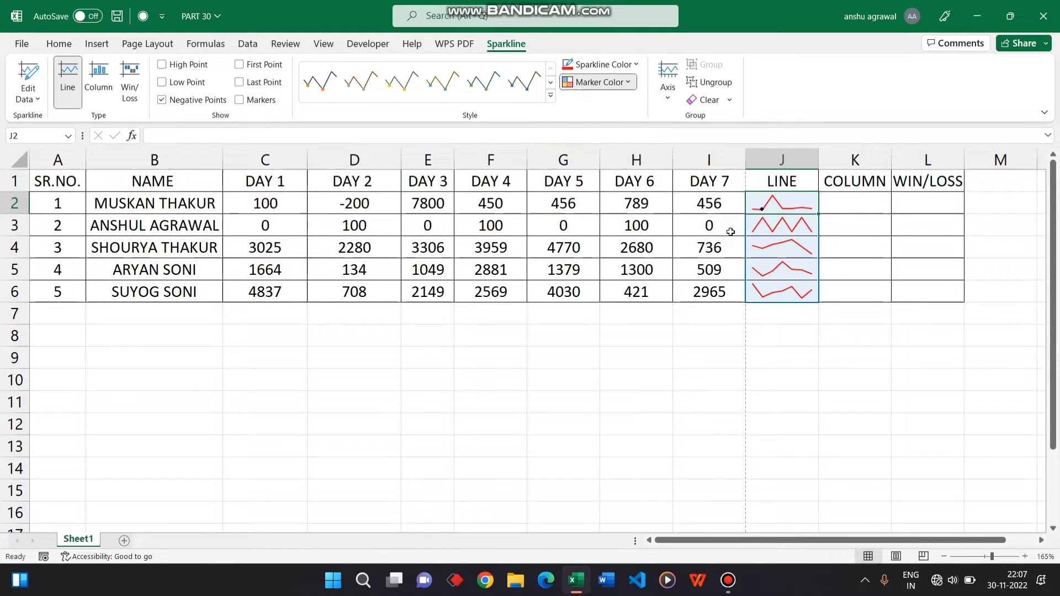
pyautogui.click(613, 81)
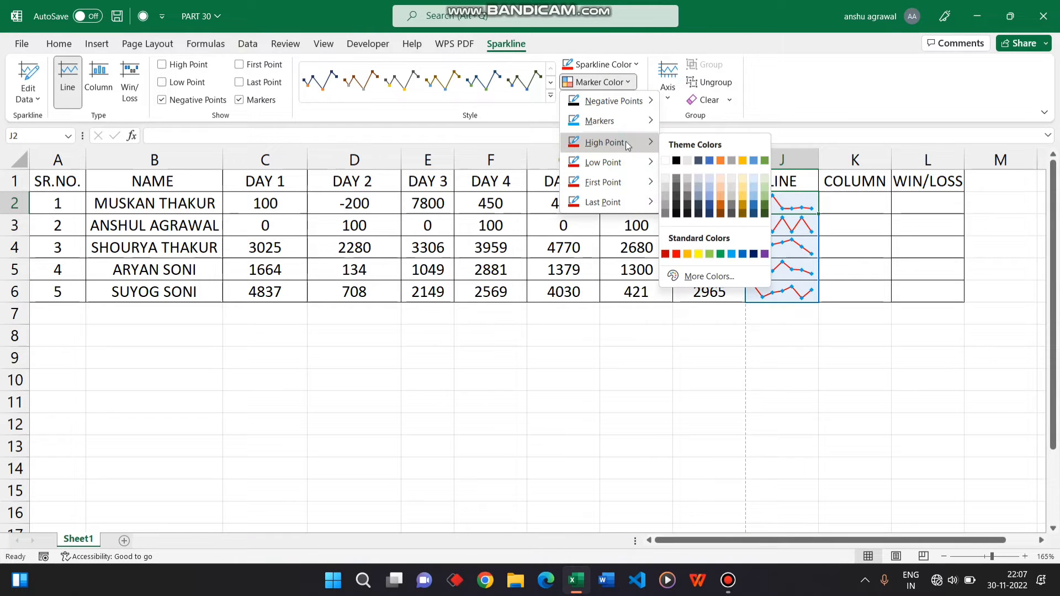
pyautogui.click(709, 213)
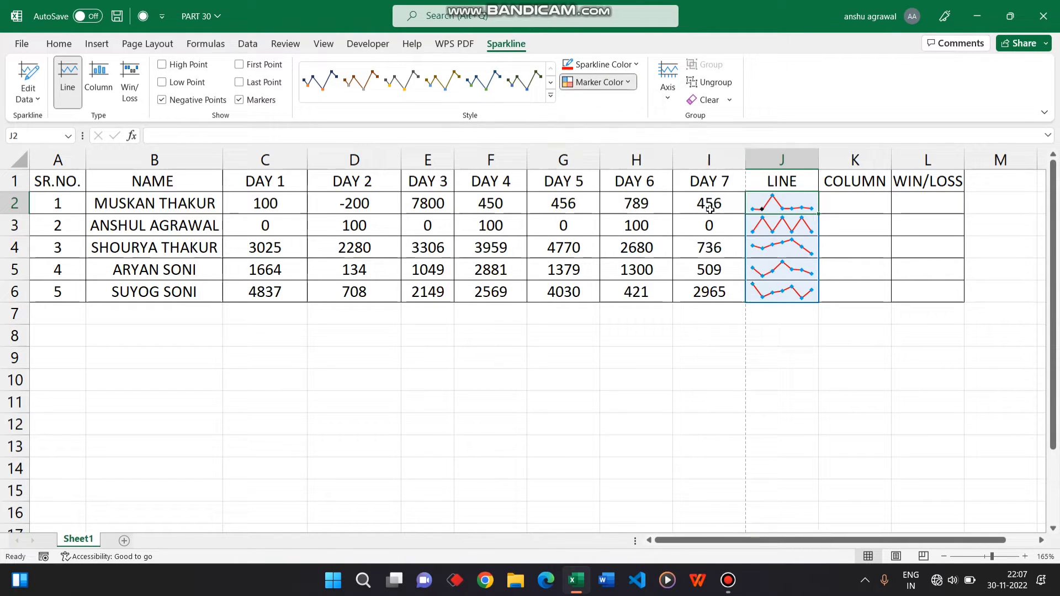
# Color the line sparklines' low points in a light theme gold and their first points in standard red
pyautogui.click(627, 83)
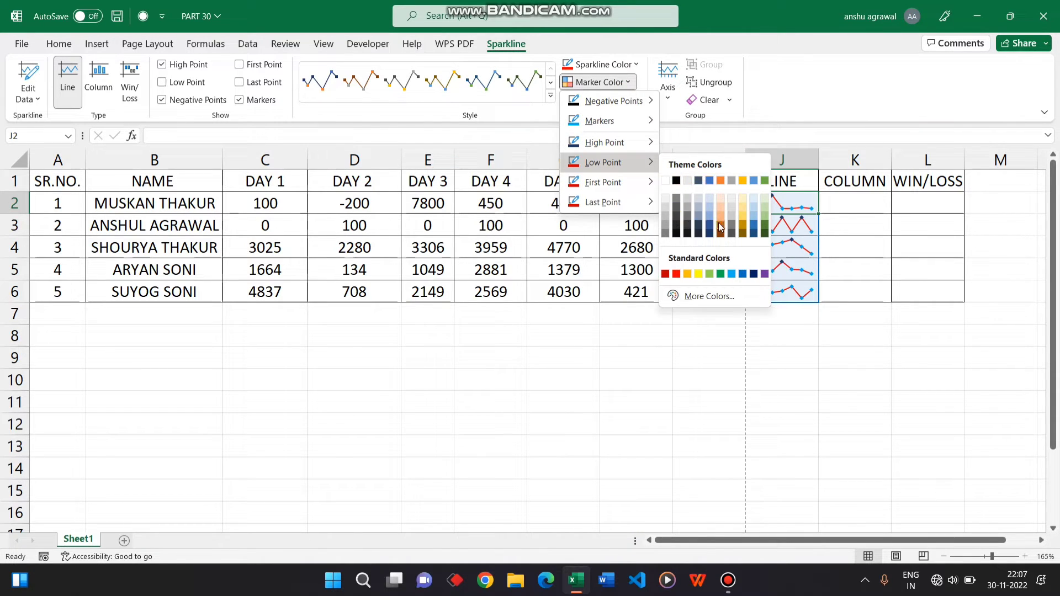
pyautogui.click(742, 214)
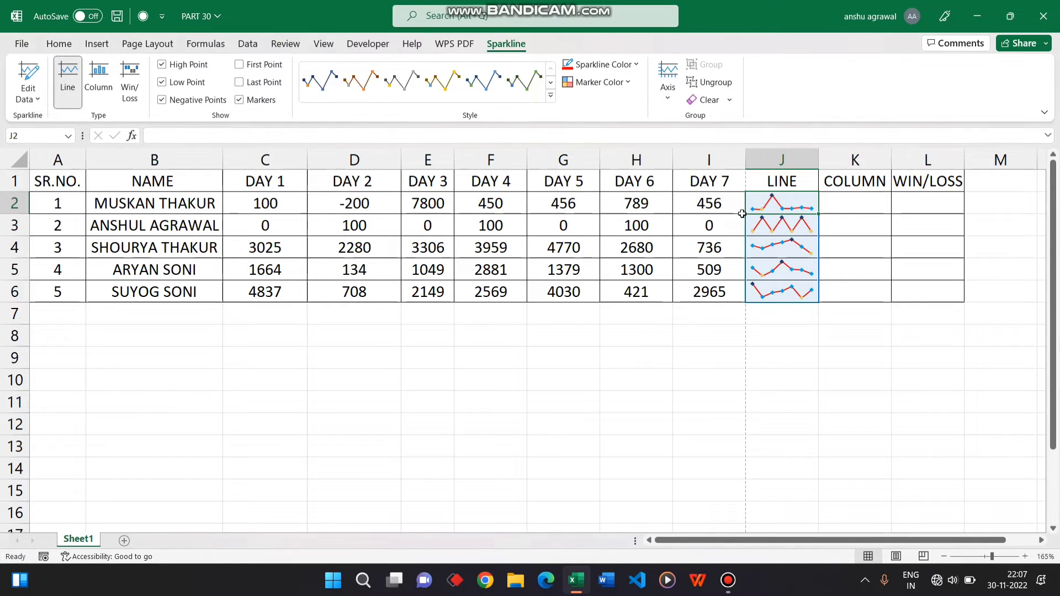
pyautogui.click(606, 82)
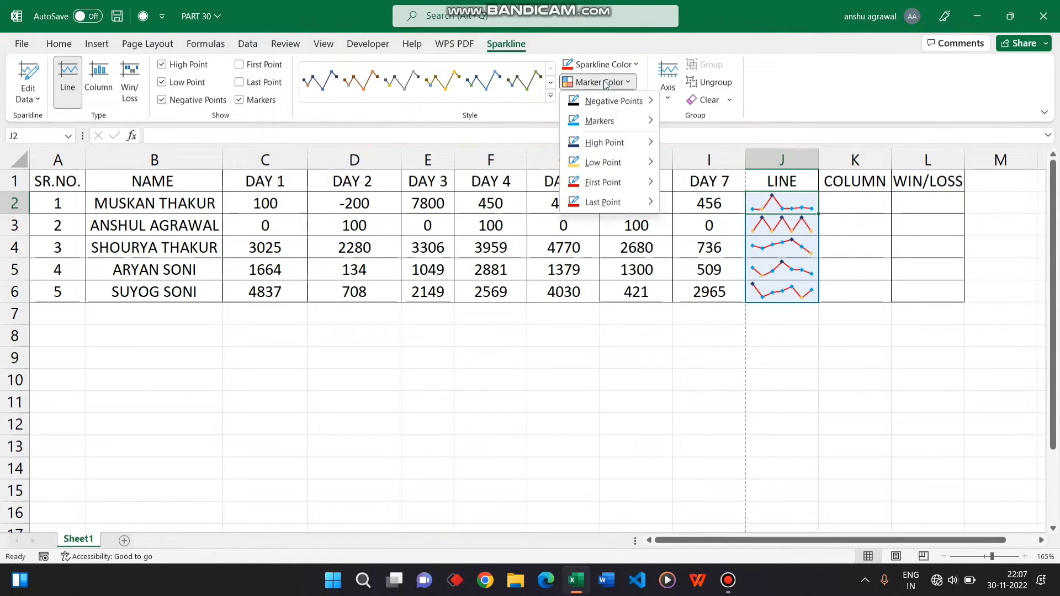
pyautogui.moveTo(616, 186)
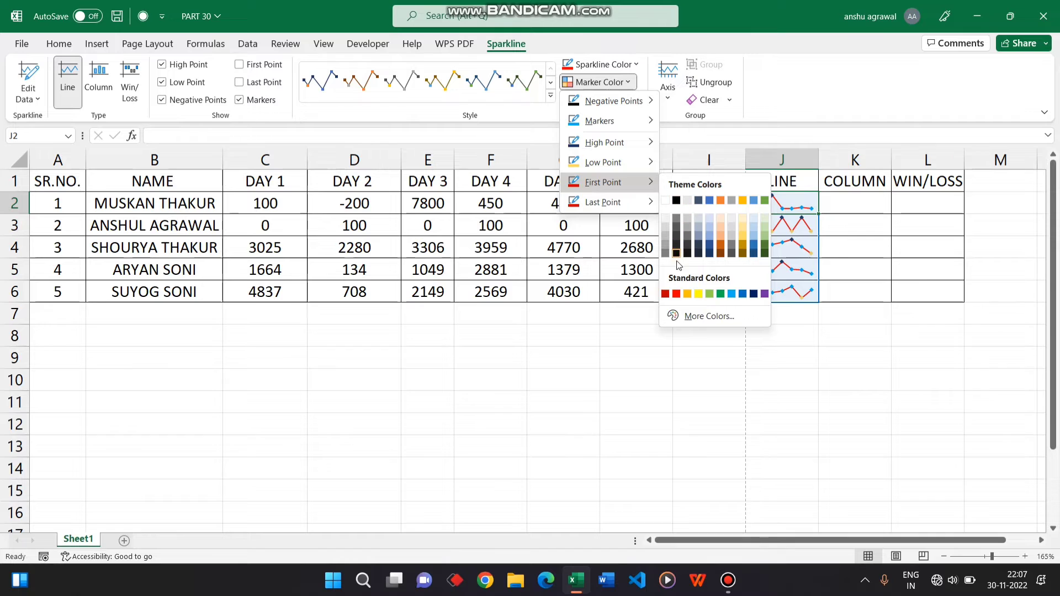
pyautogui.click(677, 295)
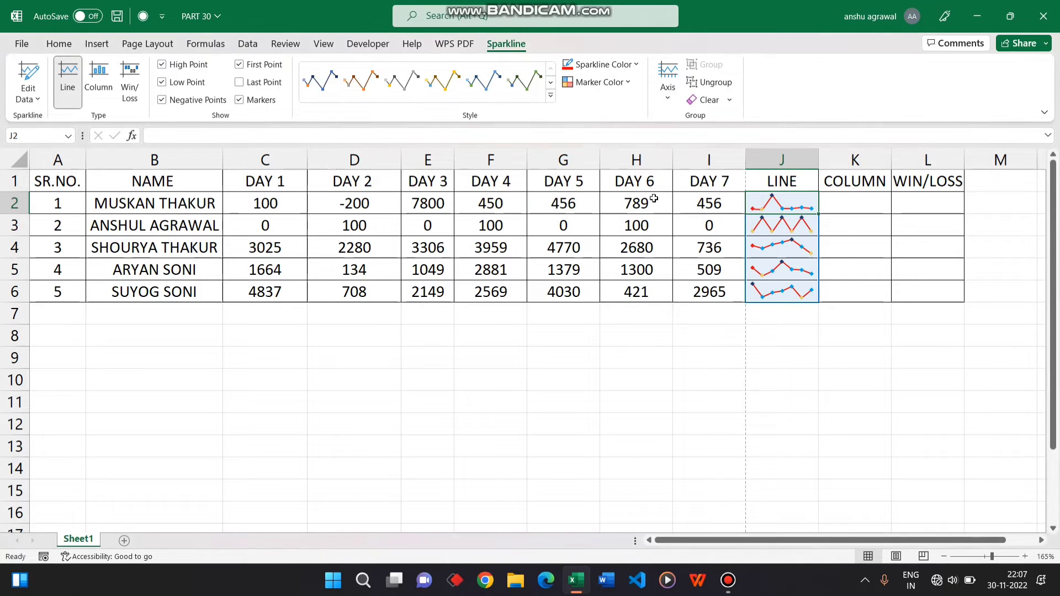
# Color the last points of the line sparklines in J2:J6 in theme green
pyautogui.click(606, 87)
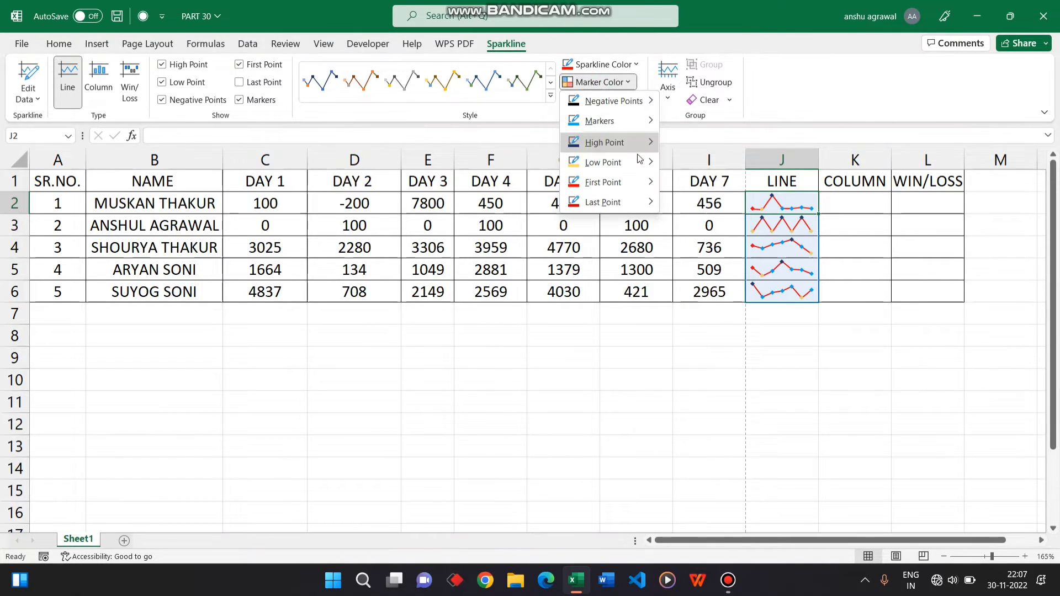
pyautogui.moveTo(628, 205)
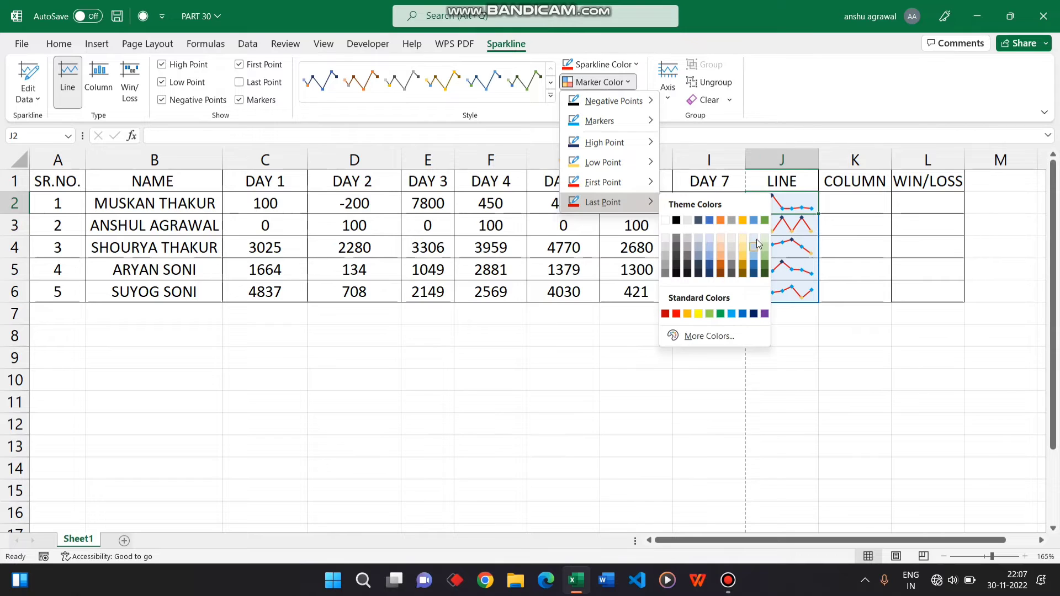
pyautogui.click(764, 221)
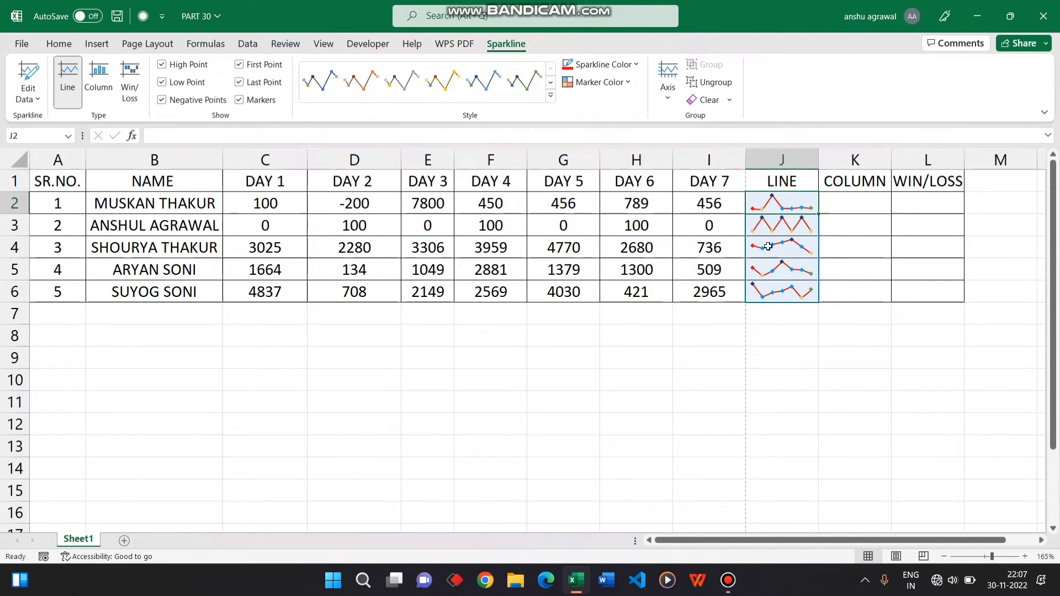
# Clear the sparkline in J2 and undo the clearing
pyautogui.click(708, 100)
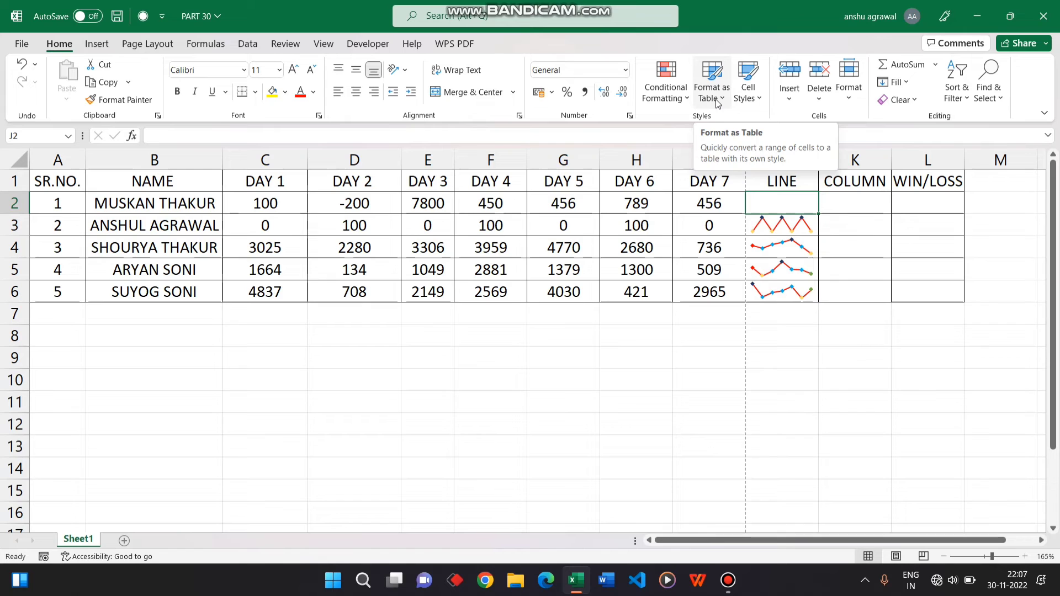
pyautogui.hotkey('ctrl', 'z')
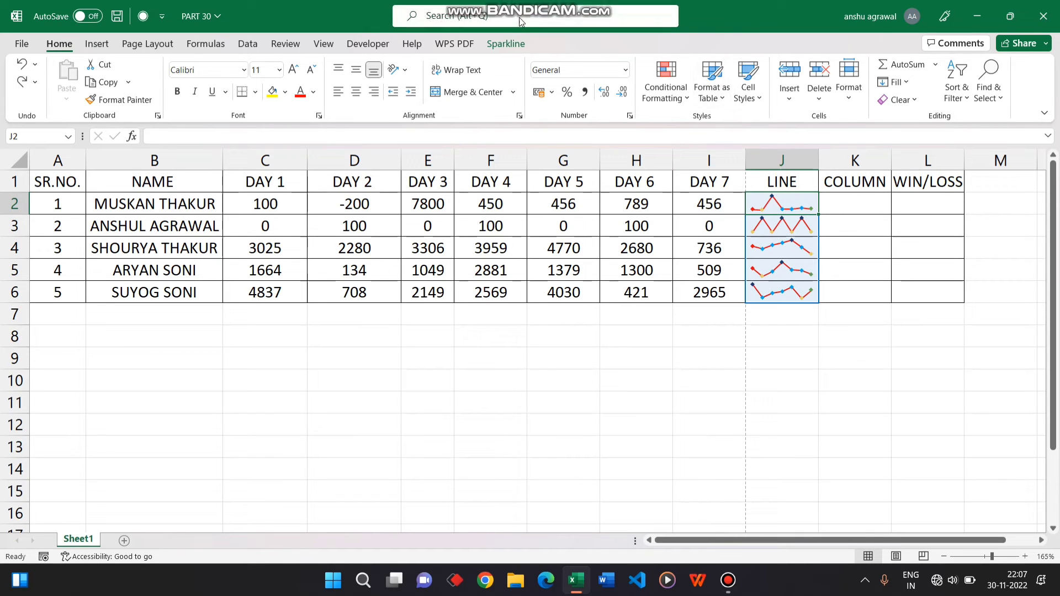
# Turn off the high point and low point highlighting for the line sparklines in J2:J6
pyautogui.click(490, 44)
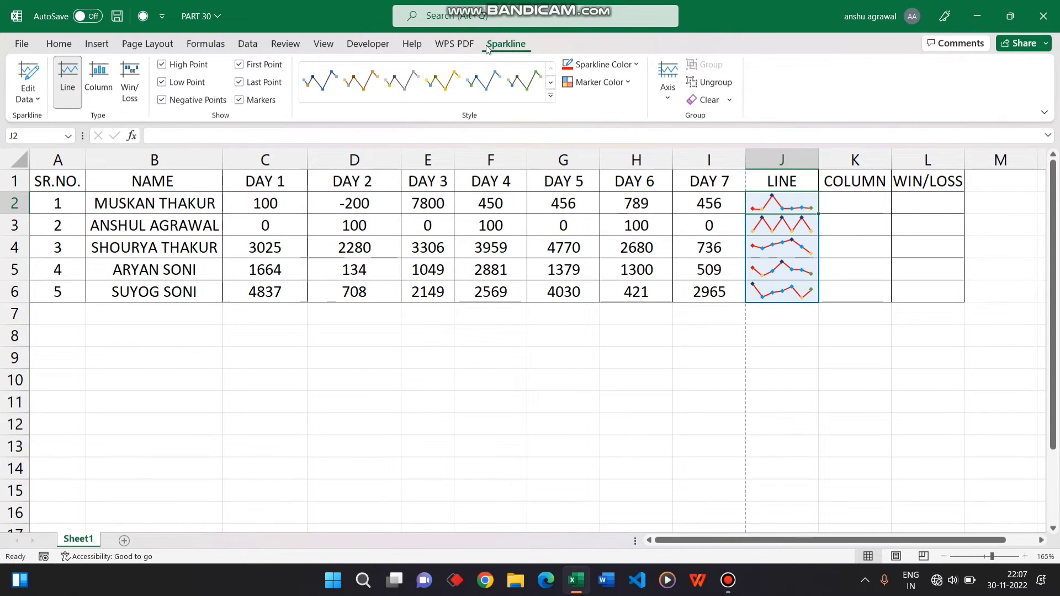
pyautogui.click(162, 82)
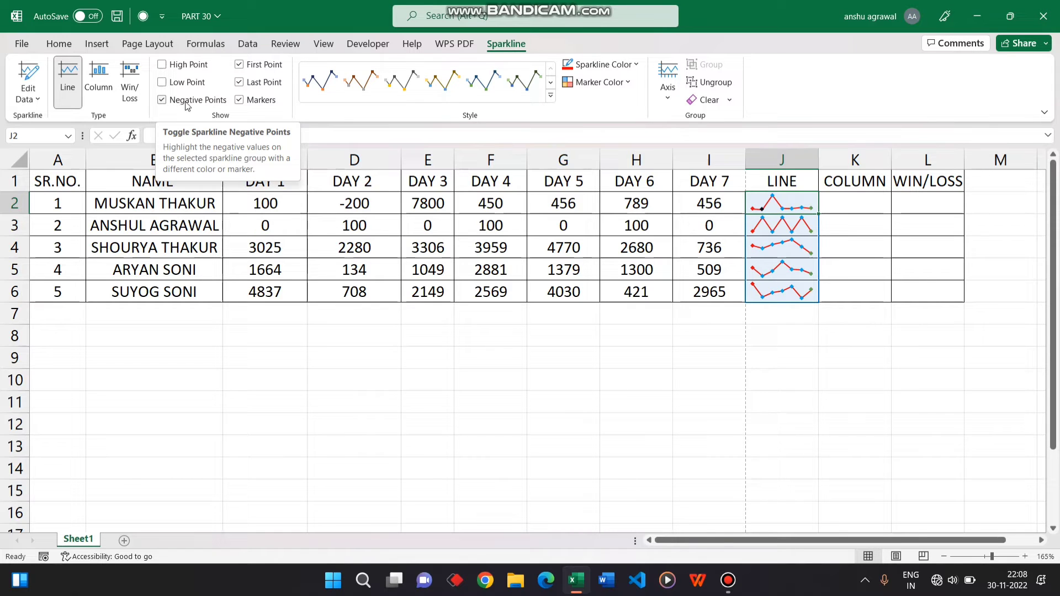
pyautogui.click(551, 96)
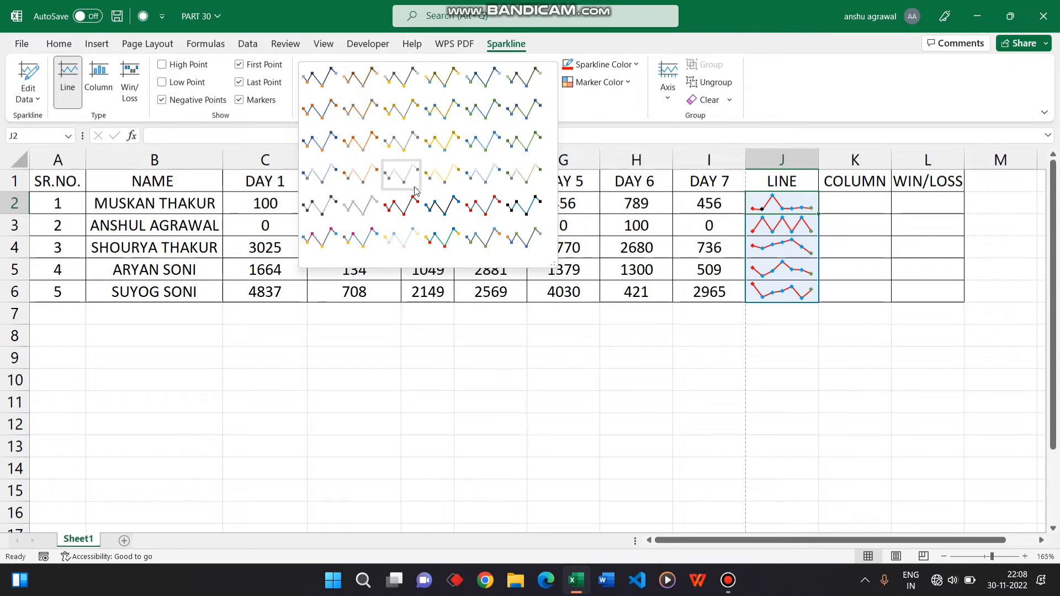
pyautogui.click(593, 115)
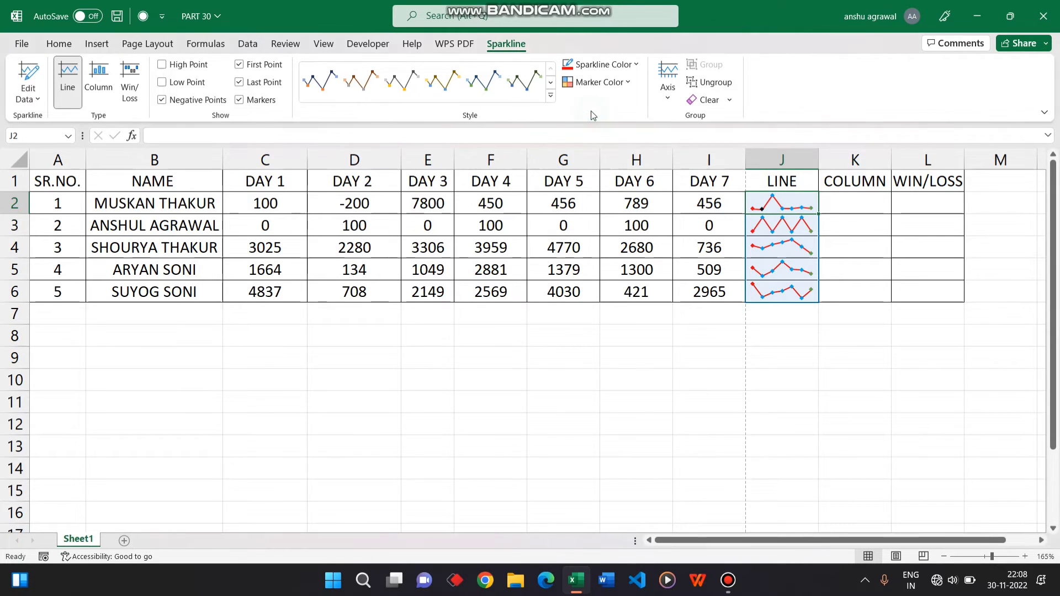
pyautogui.click(668, 100)
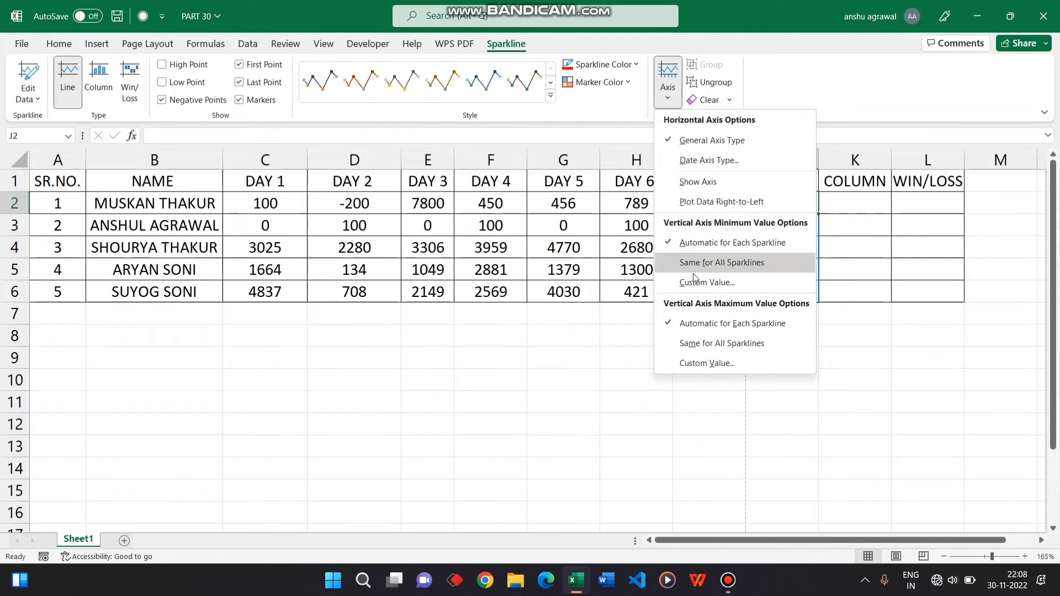
pyautogui.click(546, 355)
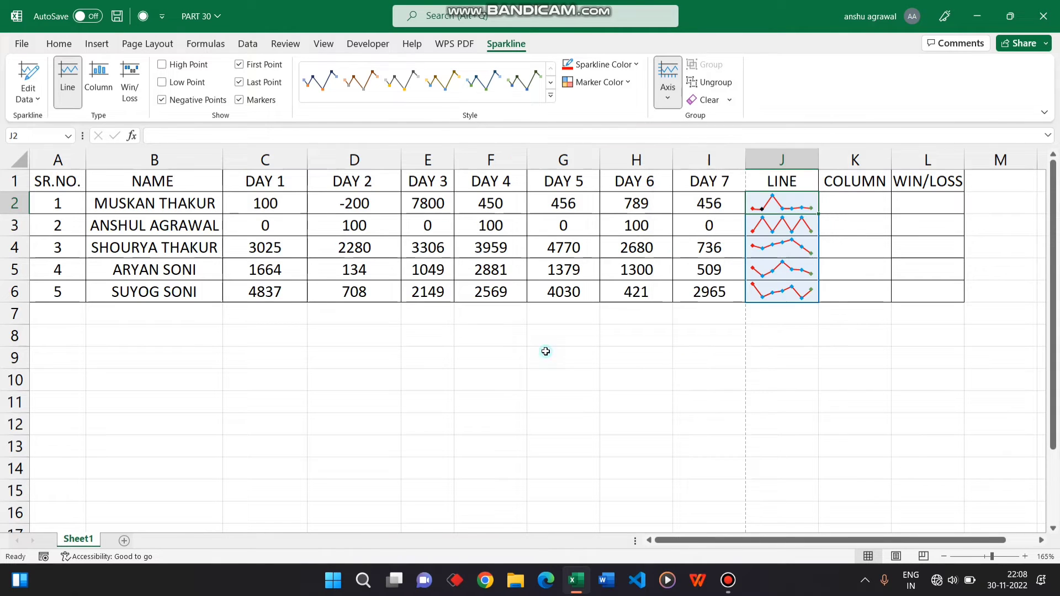
# Insert a column sparkline in K2 based on the data range C2:I2
pyautogui.click(853, 204)
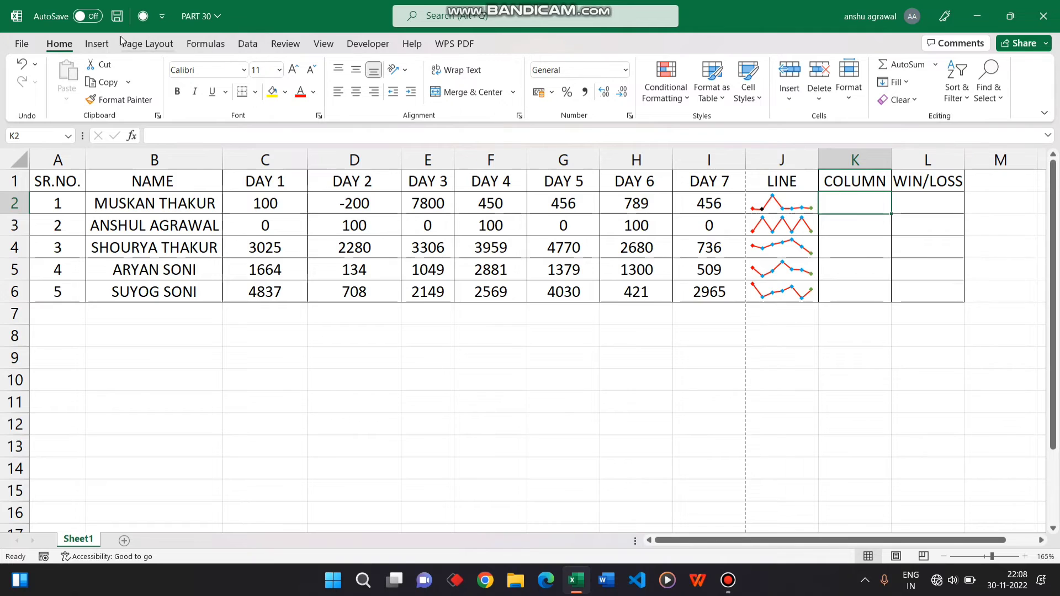
pyautogui.click(97, 43)
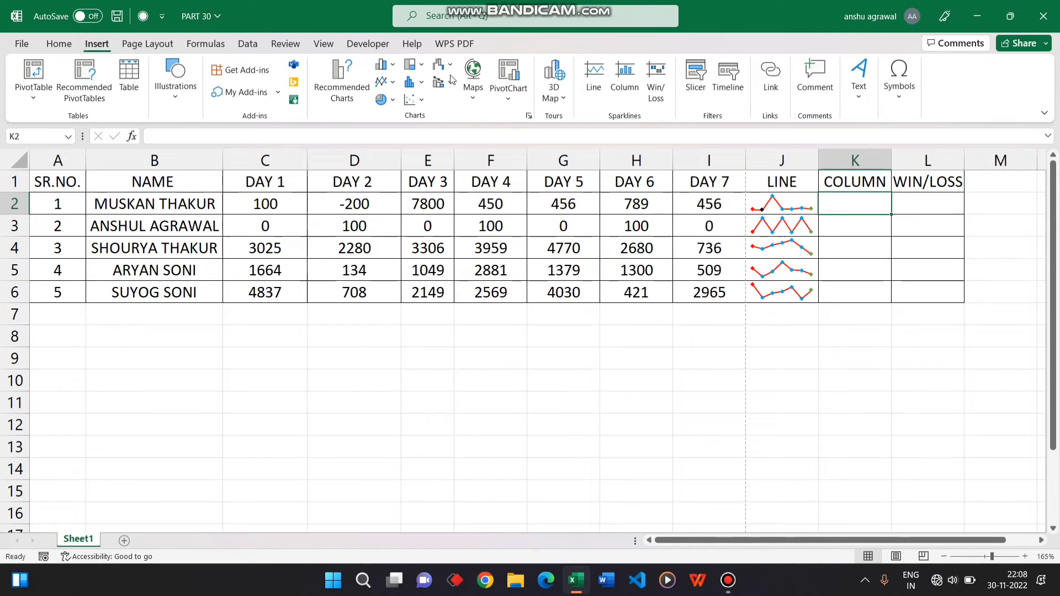
pyautogui.click(623, 83)
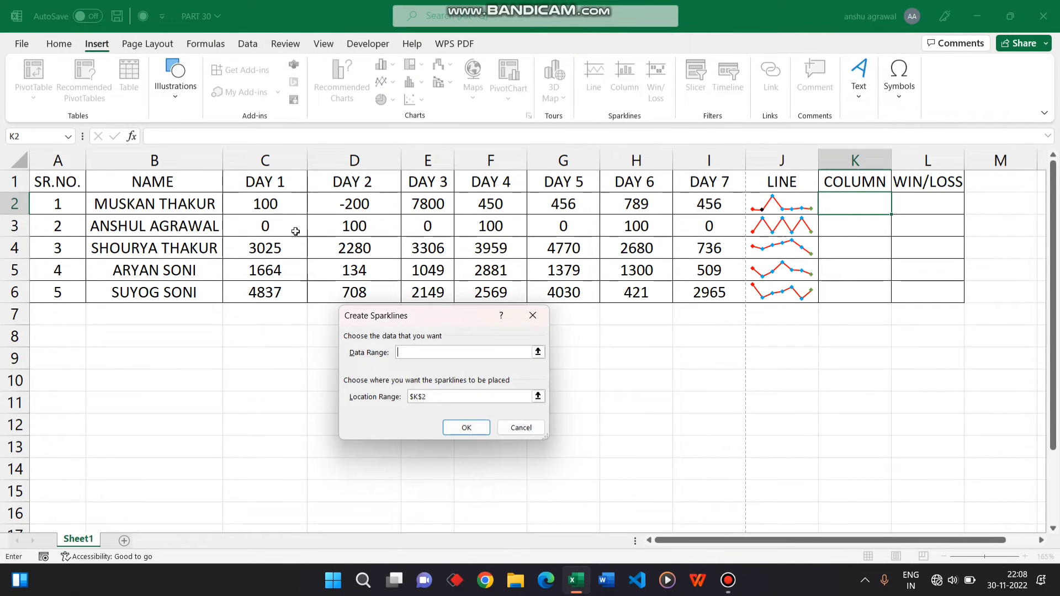
pyautogui.moveTo(259, 206); pyautogui.dragTo(698, 207)
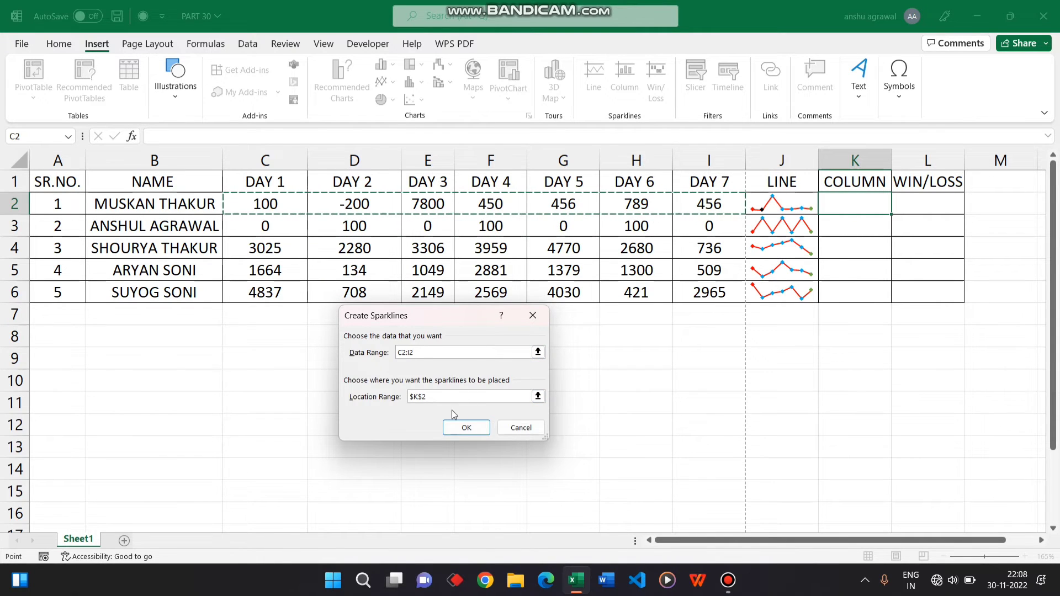
pyautogui.click(466, 428)
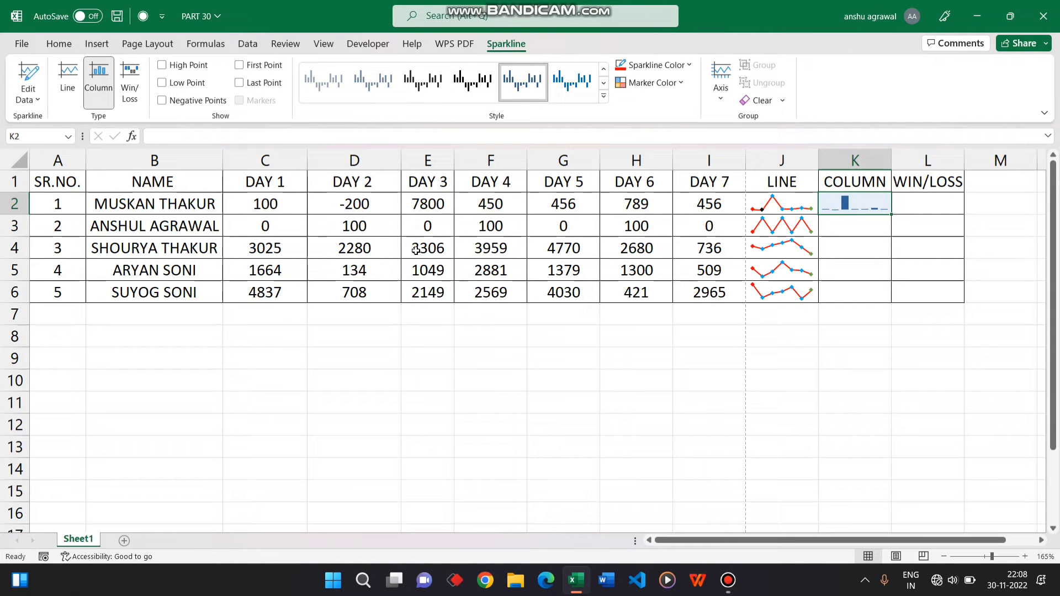
pyautogui.click(428, 205)
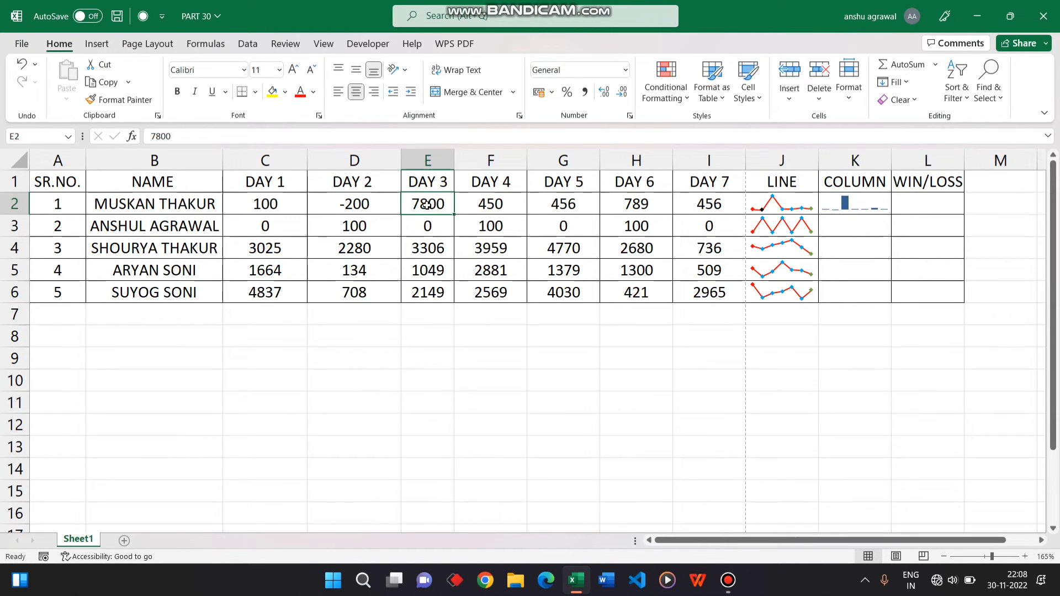
# Replace the Day 3 value in E2 with 450
pyautogui.doubleClick(432, 204)
pyautogui.press('BackSpace')
pyautogui.press('BackSpace')
pyautogui.press('BackSpace')
pyautogui.press('BackSpace')
pyautogui.write('450')
pyautogui.press('Tab')
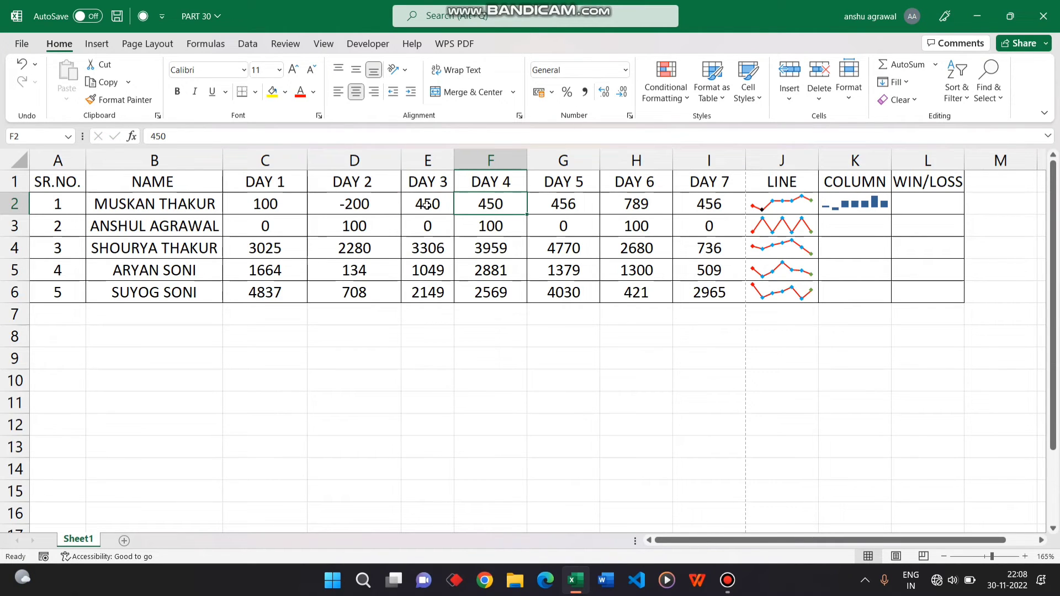
# Fill the column sparkline from K2 down to K6 and apply the darker orange sparkline style in the gallery's second row
pyautogui.click(853, 204)
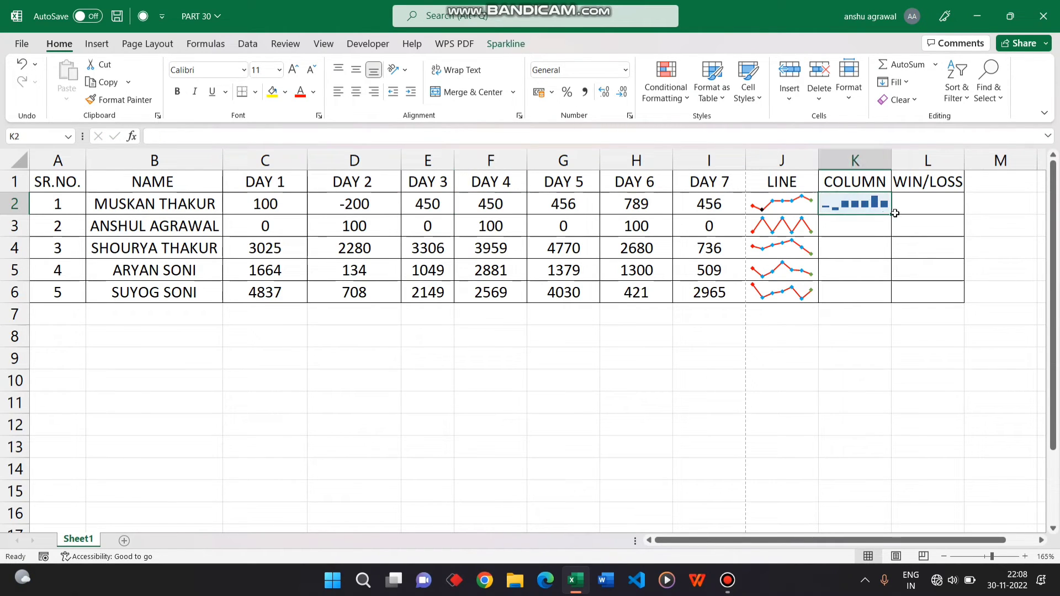
pyautogui.moveTo(895, 213); pyautogui.dragTo(892, 302)
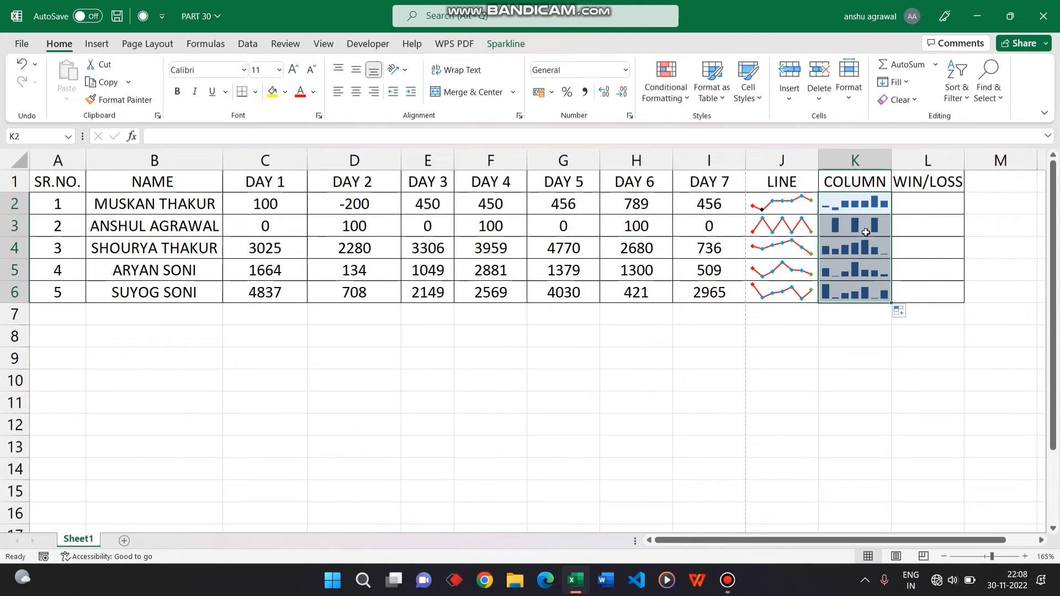
pyautogui.click(507, 46)
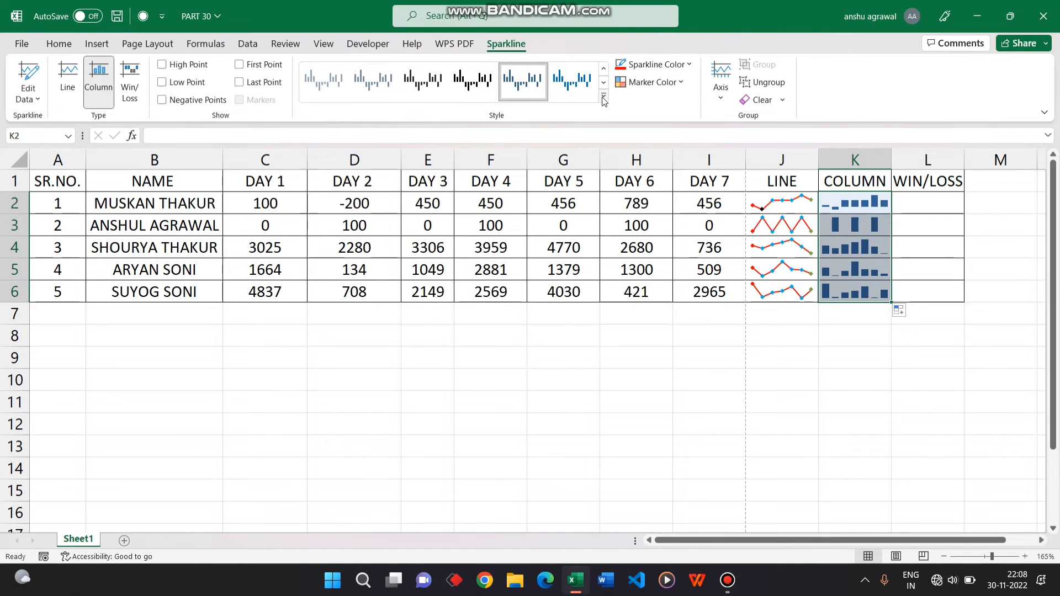
pyautogui.click(603, 100)
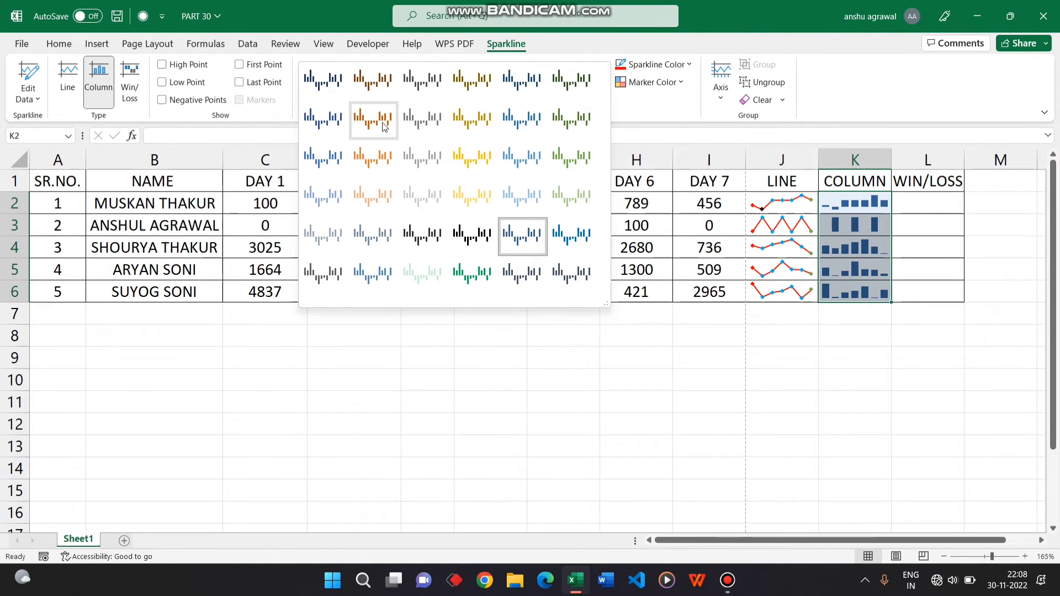
pyautogui.click(385, 127)
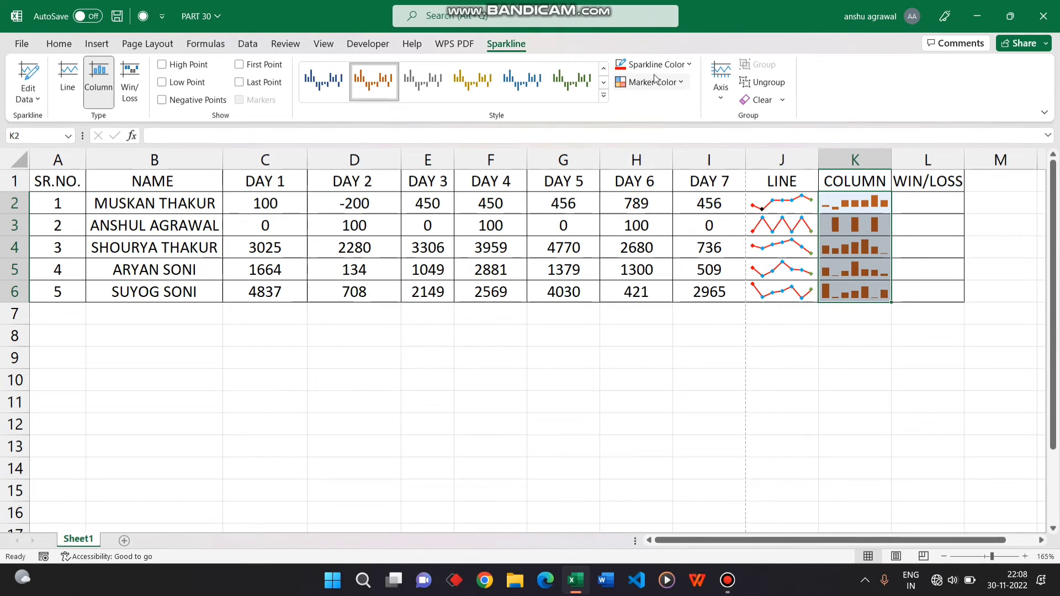
# Color the column sparklines in K2:K6 standard light blue and their negative points black
pyautogui.click(683, 66)
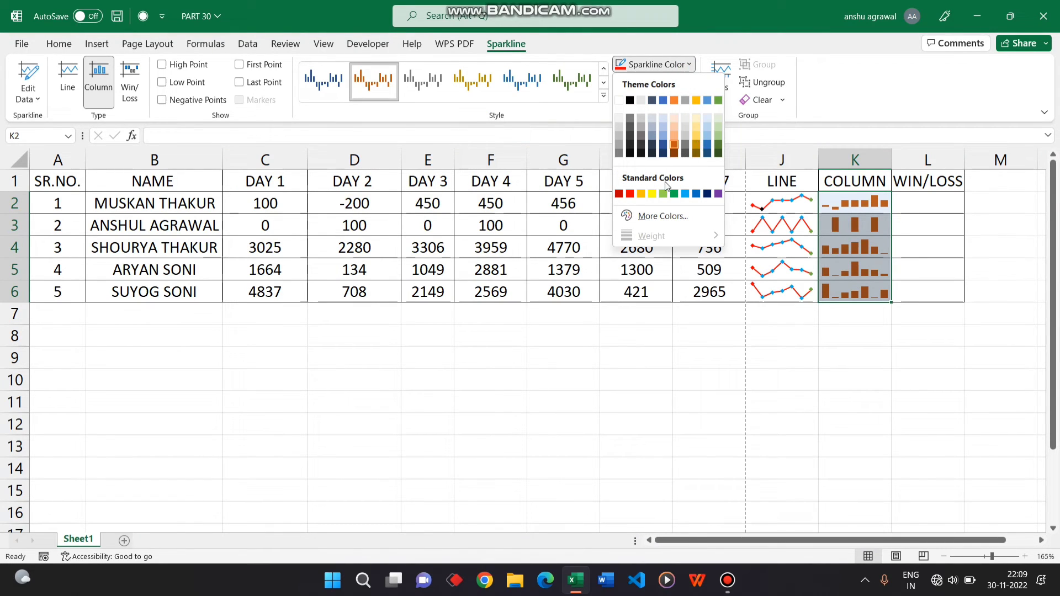
pyautogui.click(686, 194)
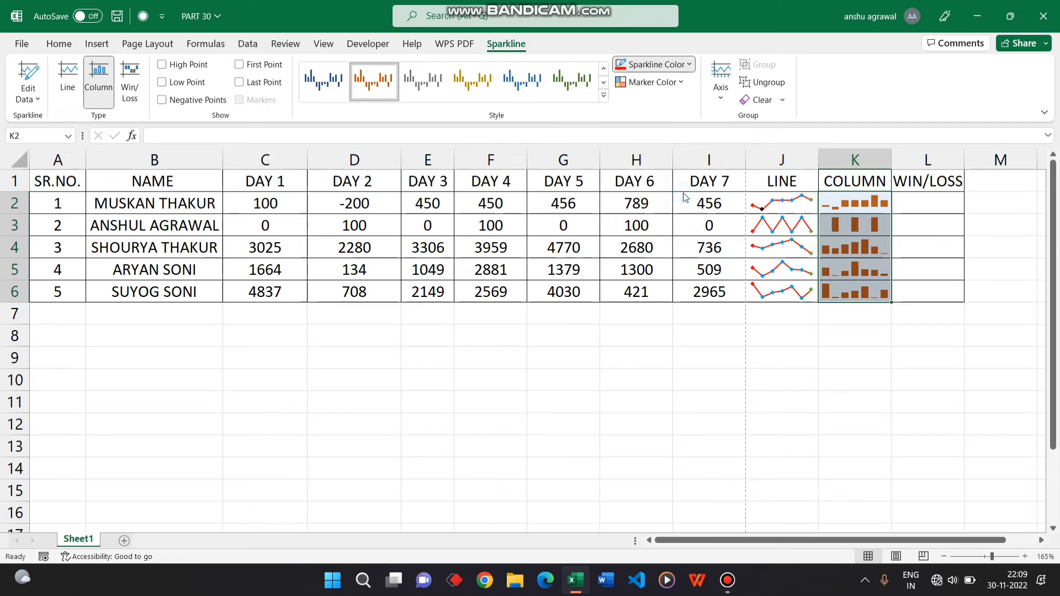
pyautogui.click(668, 88)
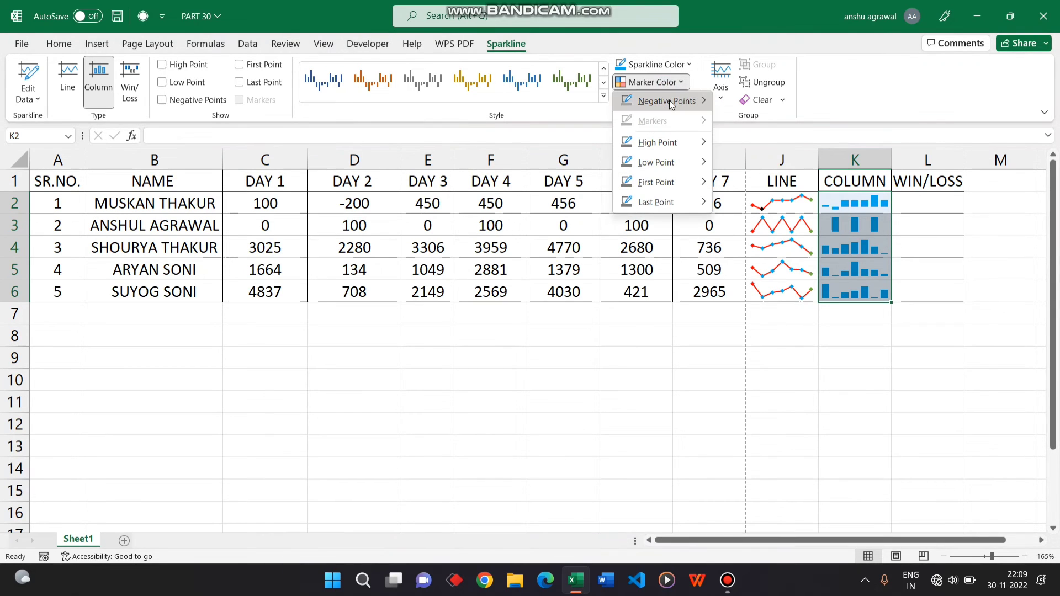
pyautogui.moveTo(670, 103)
pyautogui.click(729, 119)
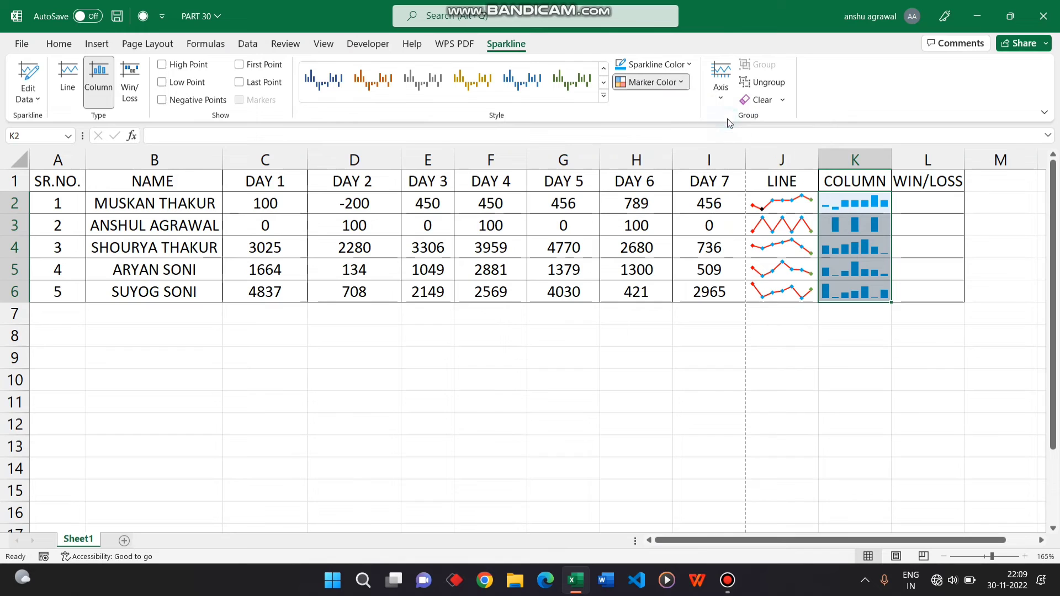
pyautogui.click(673, 86)
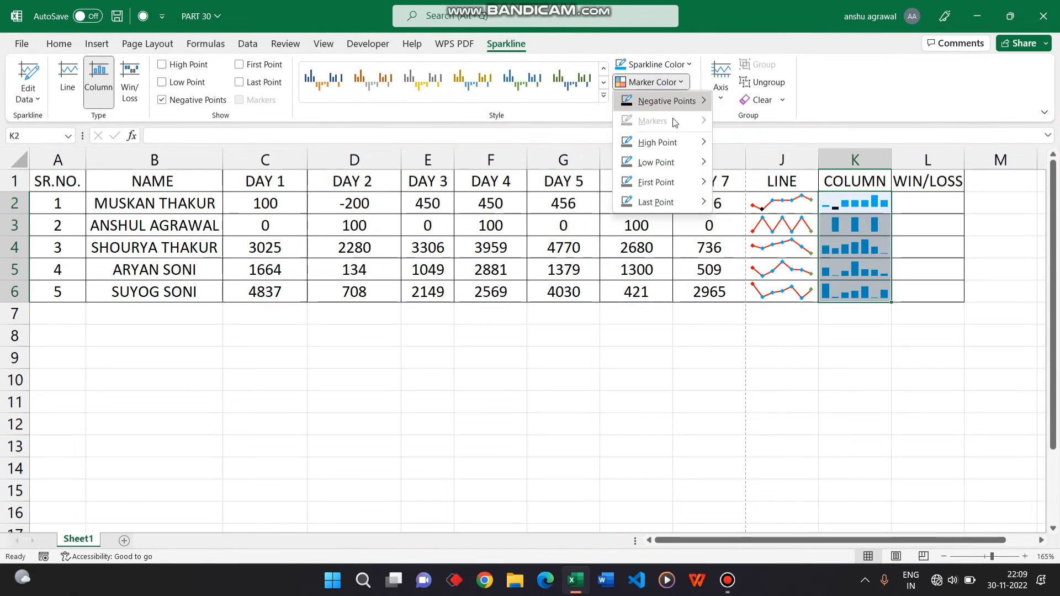
pyautogui.moveTo(672, 143)
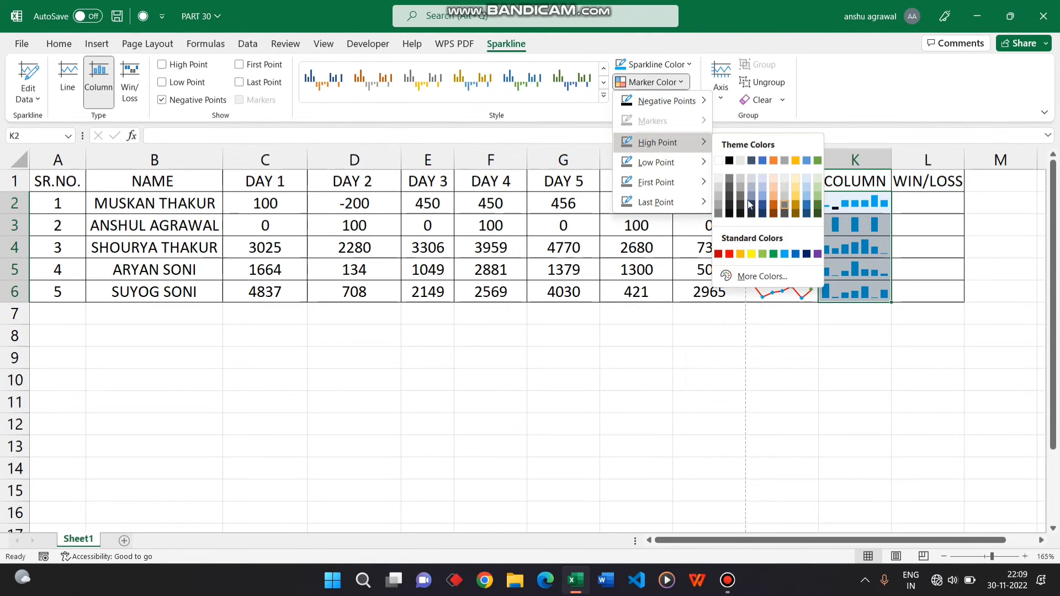
pyautogui.moveTo(675, 209)
pyautogui.click(860, 108)
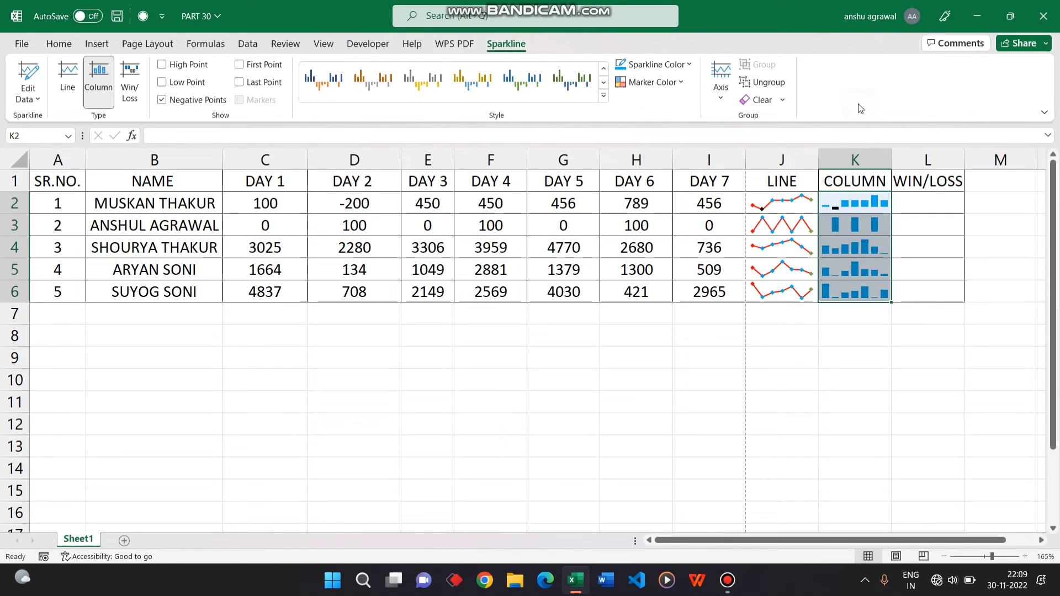
# Insert a win/loss sparkline in L2 based on the data range C2:I2
pyautogui.click(924, 195)
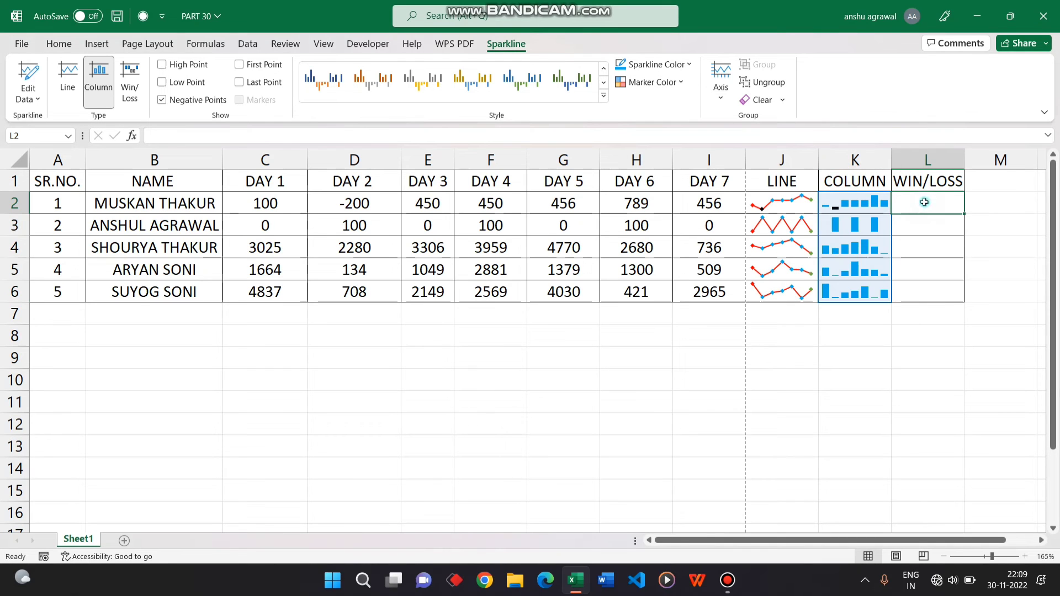
pyautogui.click(95, 44)
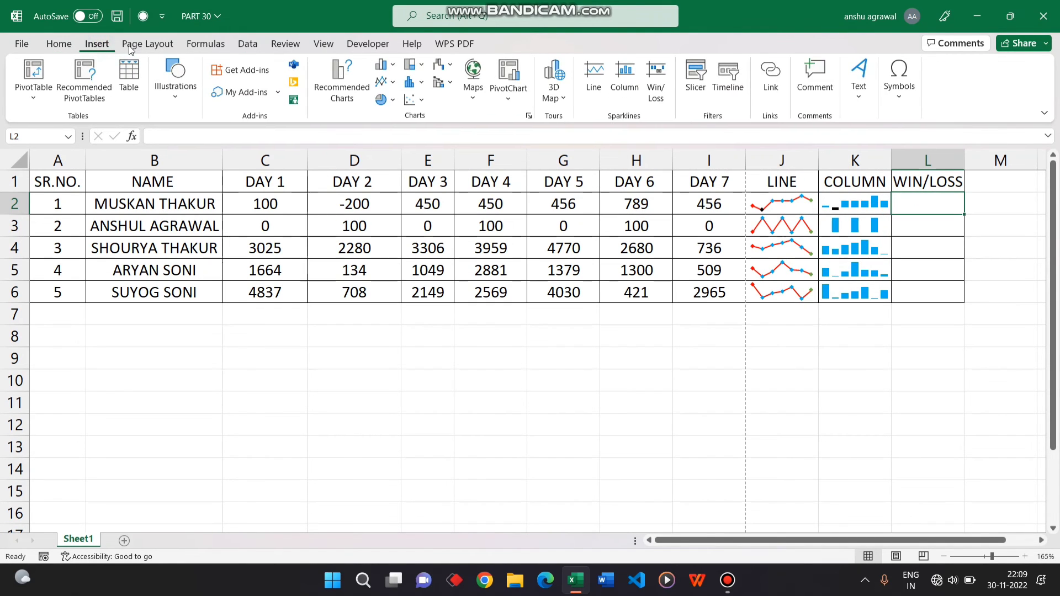
pyautogui.click(652, 83)
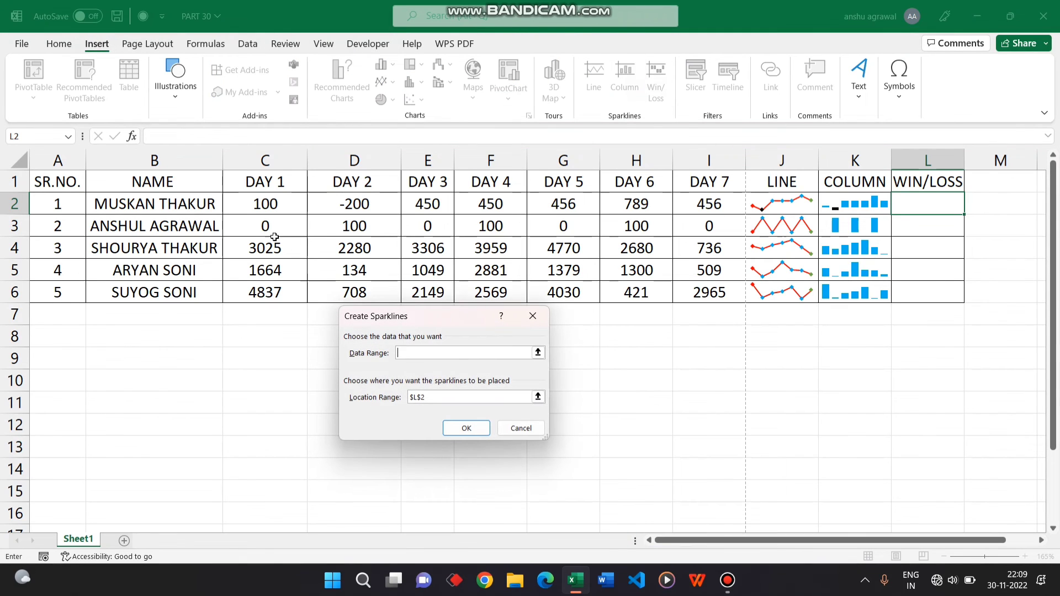
pyautogui.moveTo(269, 205); pyautogui.dragTo(740, 205)
pyautogui.click(467, 428)
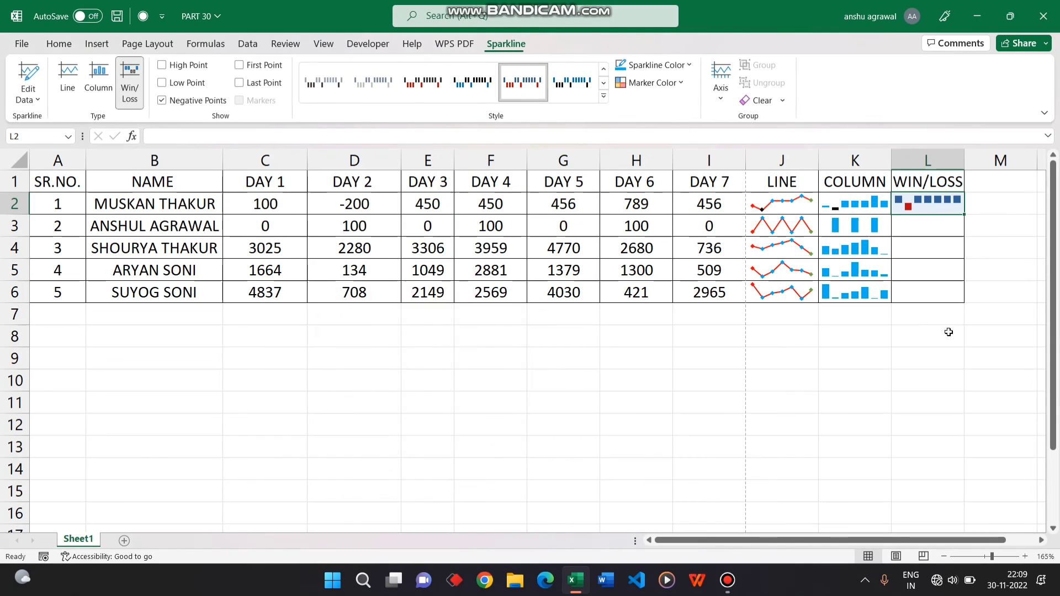
# Fill the win/loss sparkline from L2 down to L6
pyautogui.click(947, 216)
pyautogui.moveTo(964, 215); pyautogui.dragTo(965, 302)
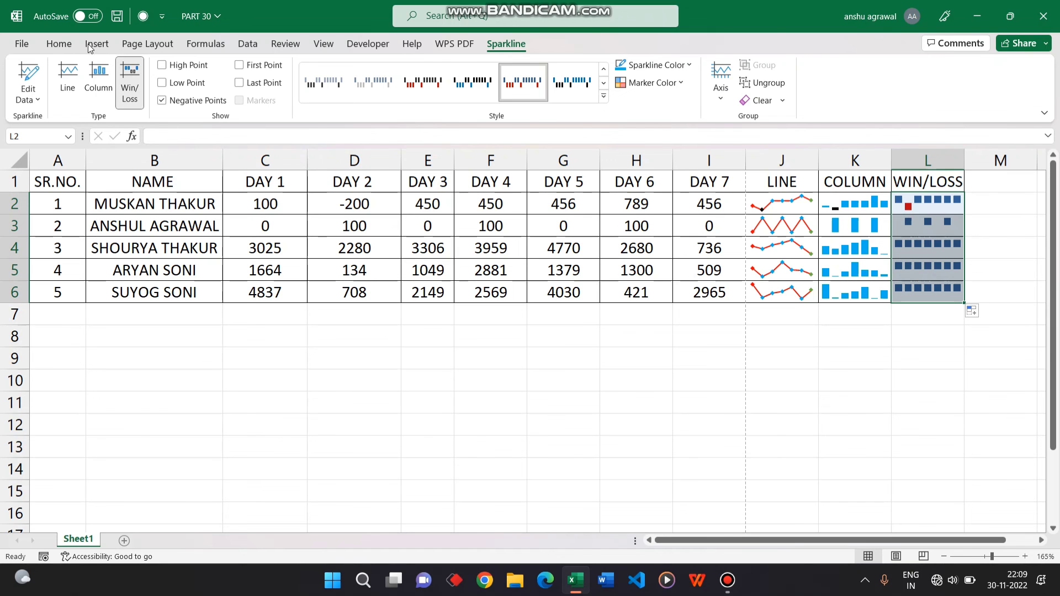
pyautogui.click(58, 44)
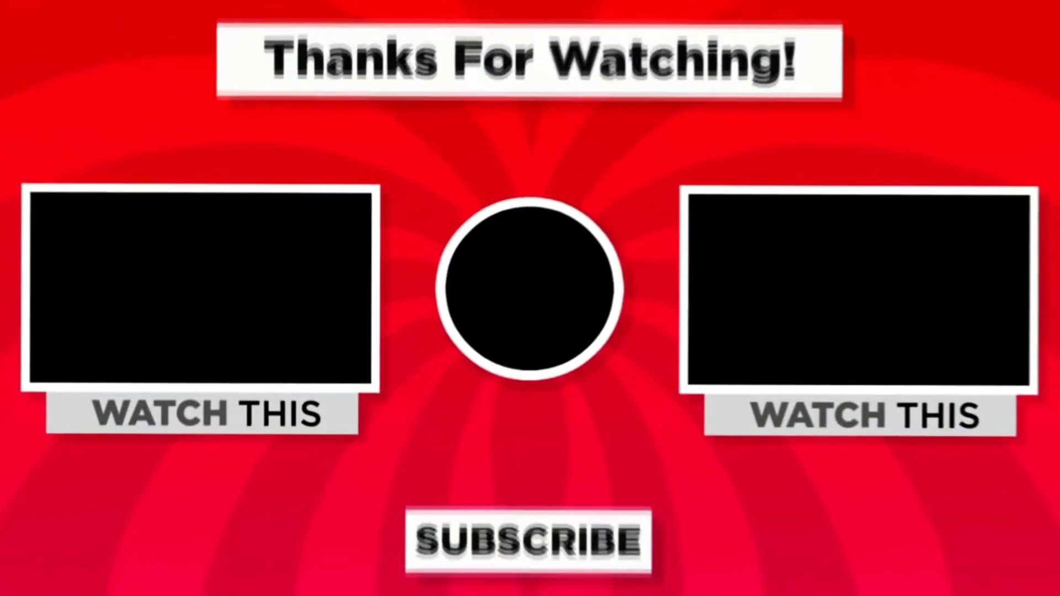